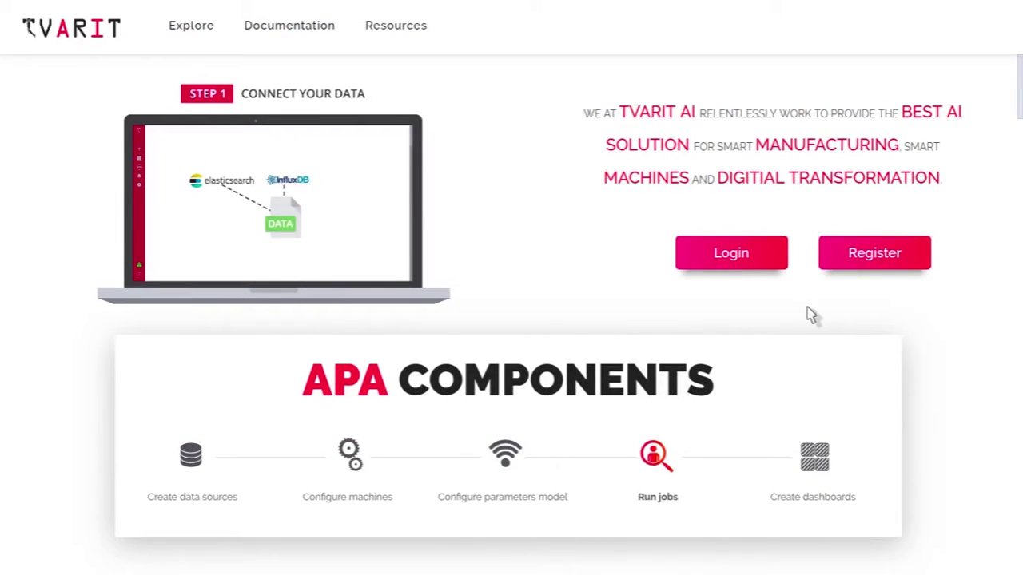
# - Log in to the platform with the account's email or username and password
pyautogui.click(762, 253)
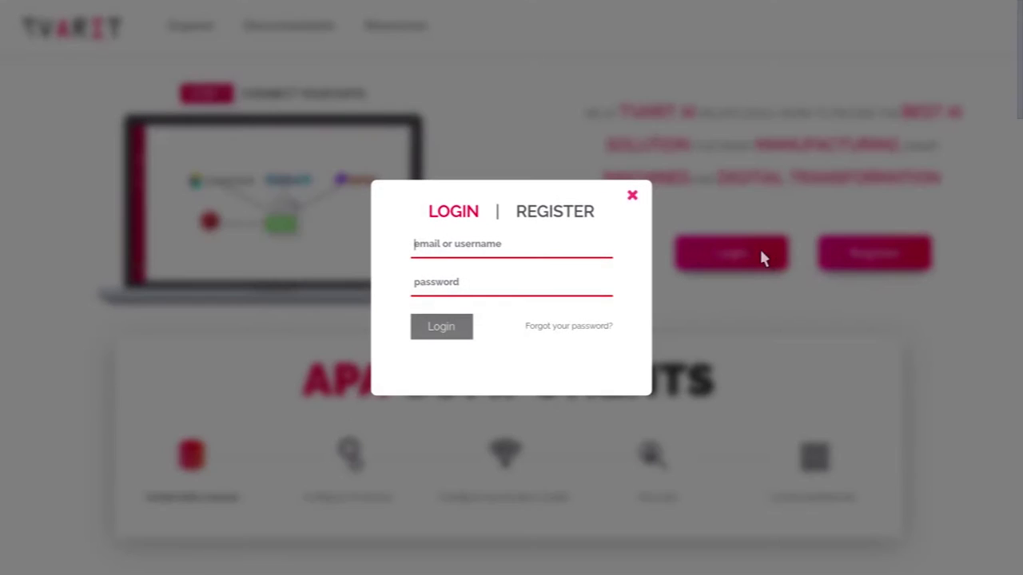
pyautogui.click(554, 243)
pyautogui.click(479, 287)
pyautogui.click(453, 324)
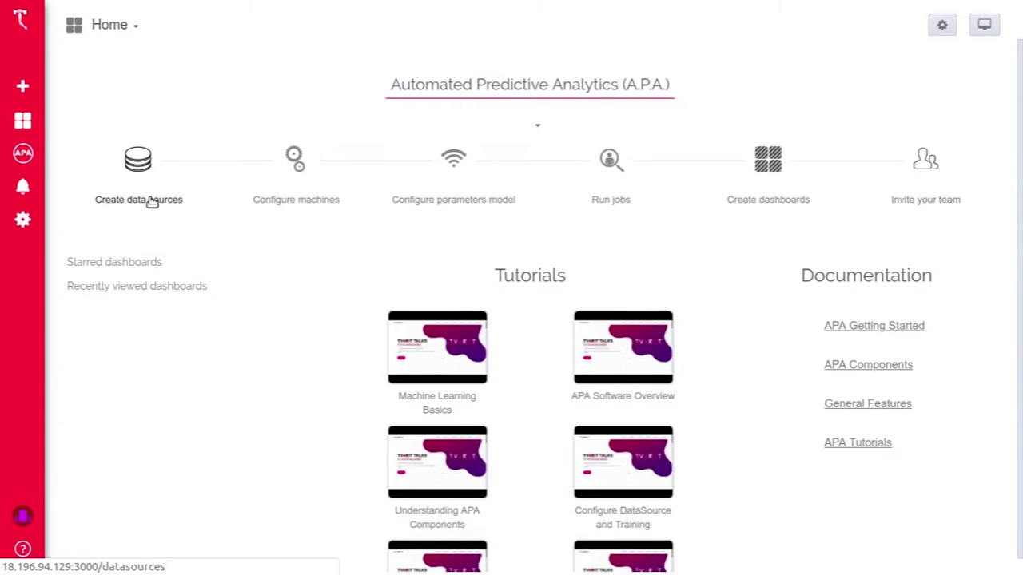
# - Create a new datasource named Electric_Car
pyautogui.click(152, 202)
pyautogui.click(302, 209)
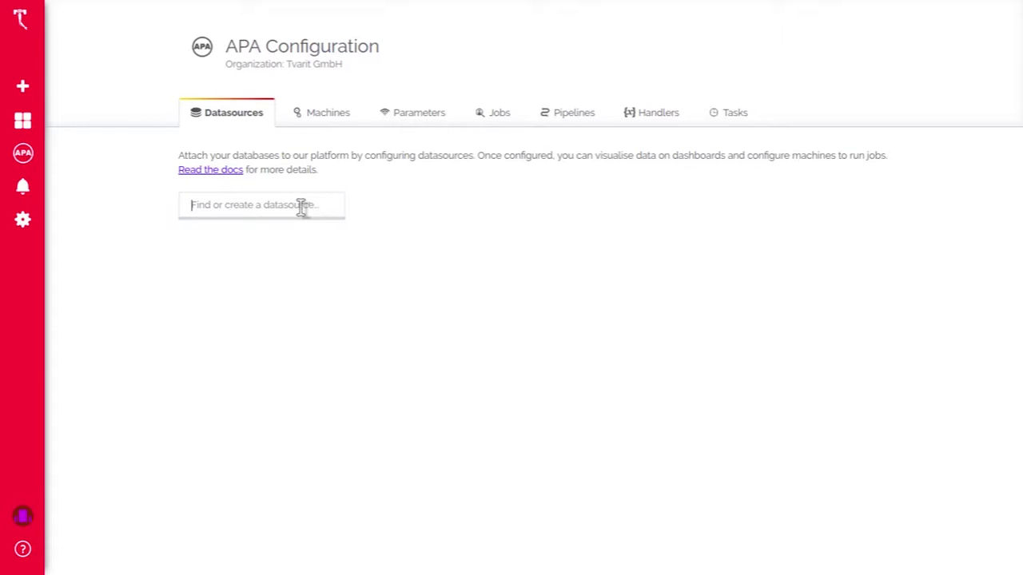
pyautogui.write('Ele')
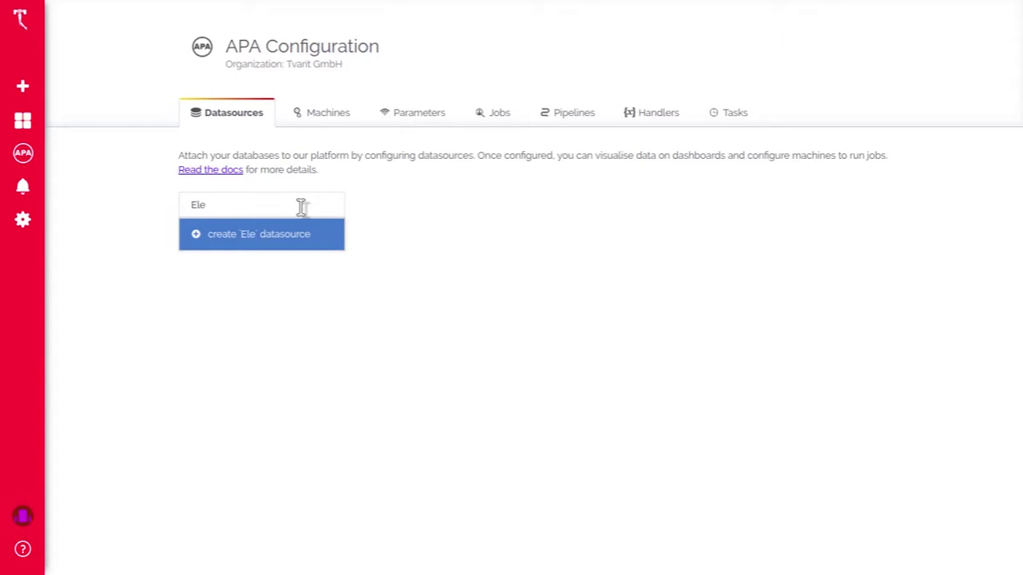
pyautogui.write('ctric_Motor')
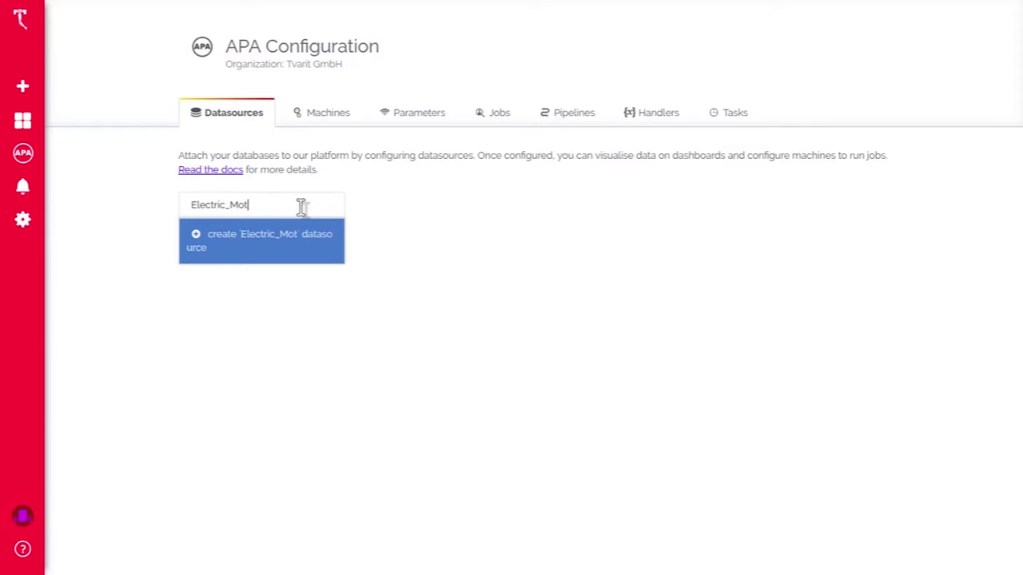
pyautogui.press('BackSpace')
pyautogui.press('BackSpace')
pyautogui.press('BackSpace')
pyautogui.press('BackSpace')
pyautogui.press('BackSpace')
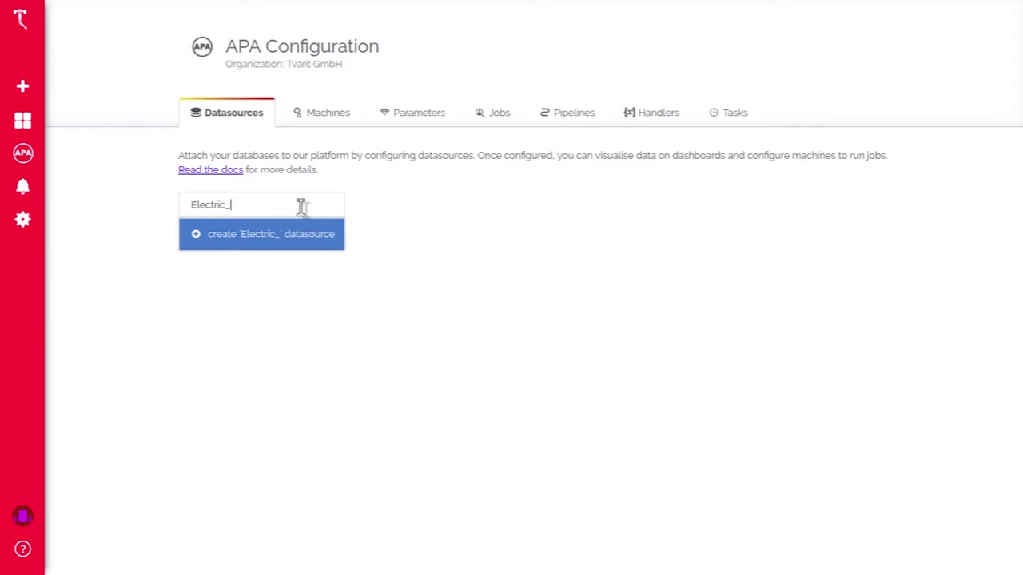
pyautogui.write('Car')
pyautogui.press('Return')
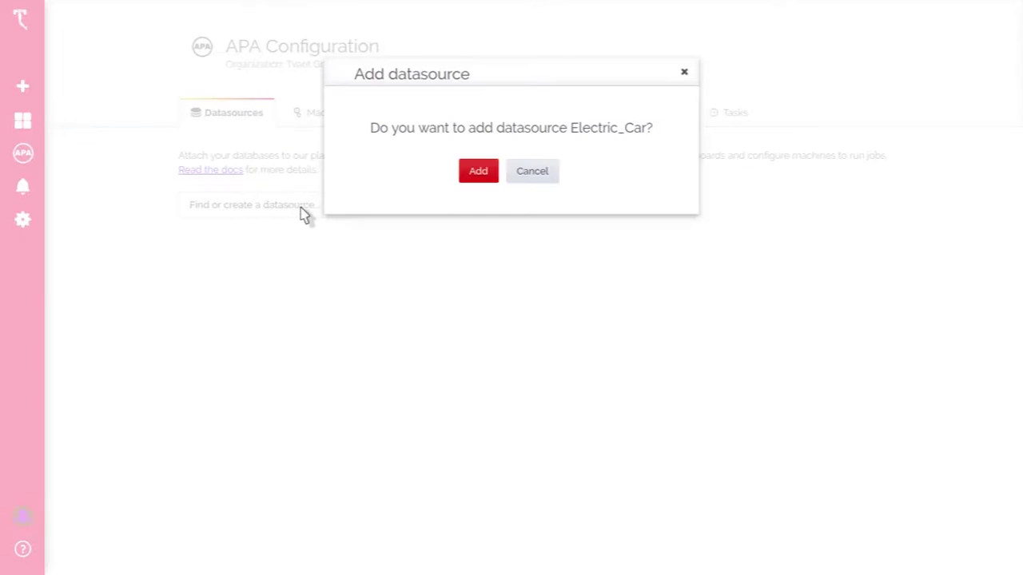
pyautogui.click(479, 172)
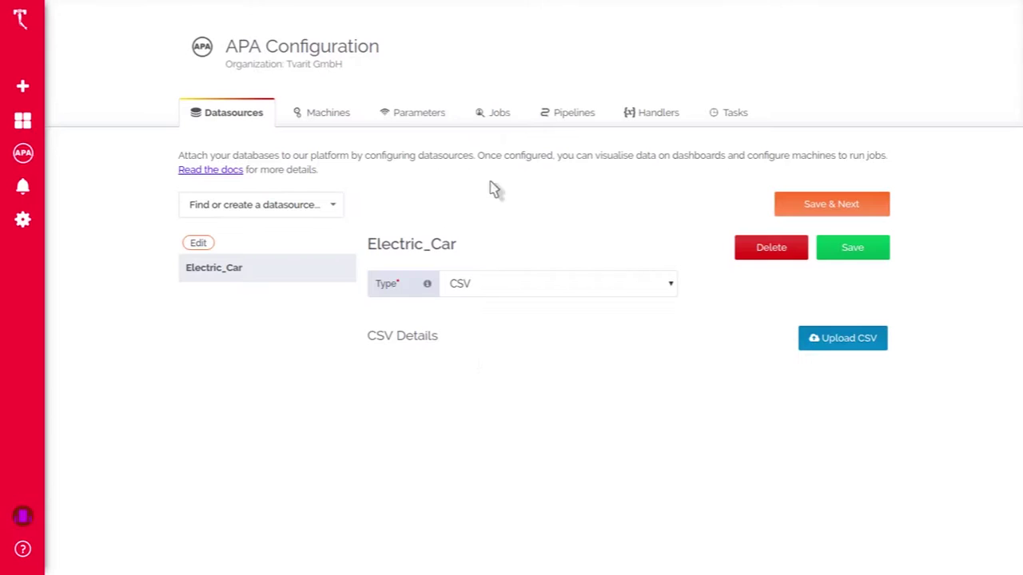
# - Upload Sample_train.csv and Sample_test_true.csv to the Electric_Car datasource, then save it and continue to the machine configuration
pyautogui.click(847, 338)
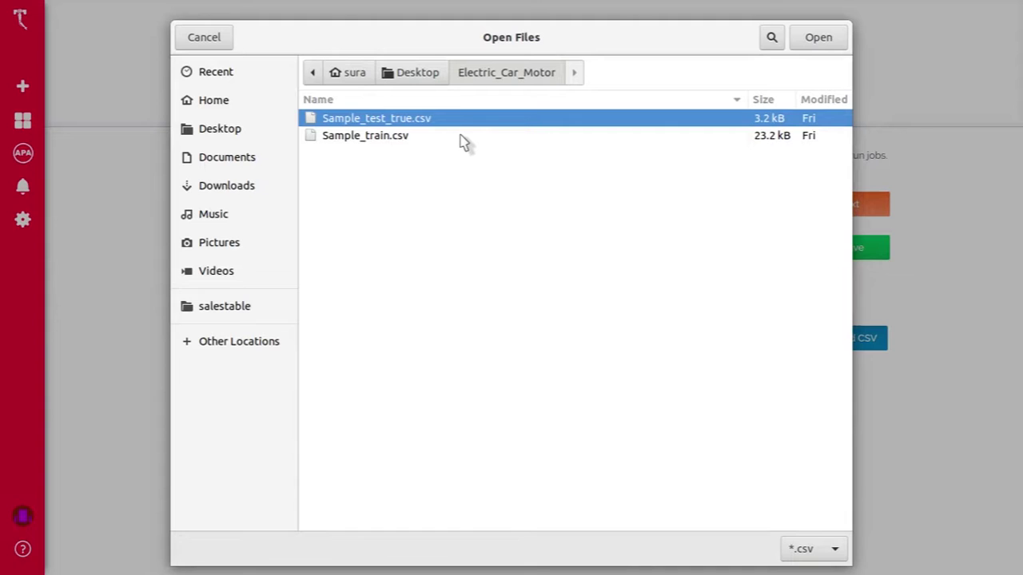
pyautogui.click(462, 138)
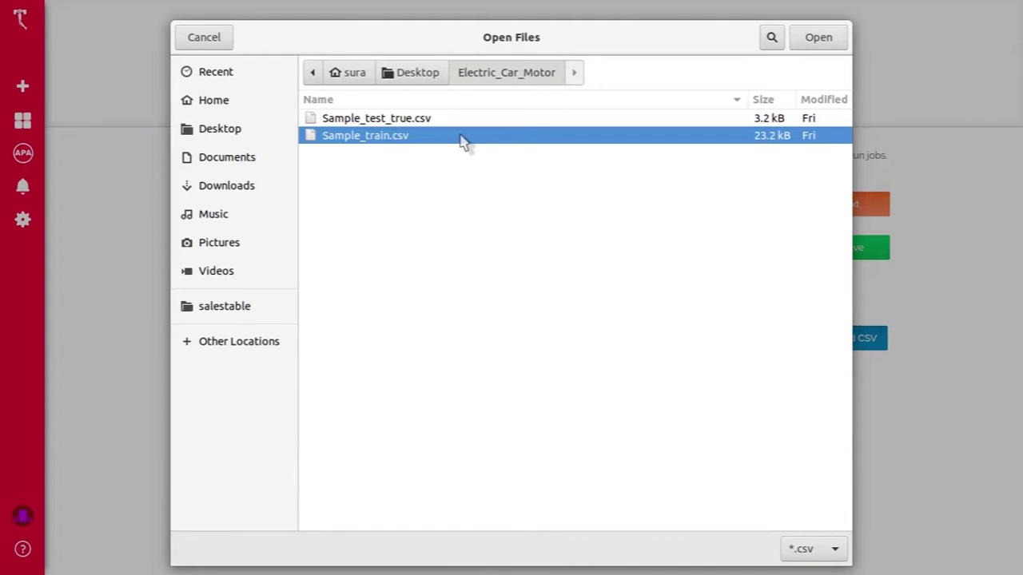
pyautogui.click(817, 38)
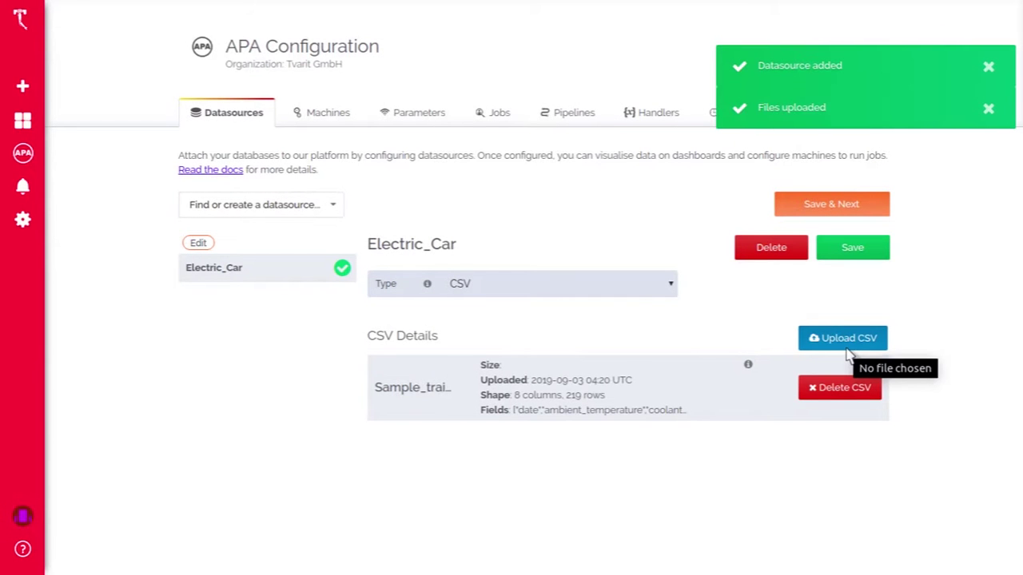
pyautogui.click(852, 350)
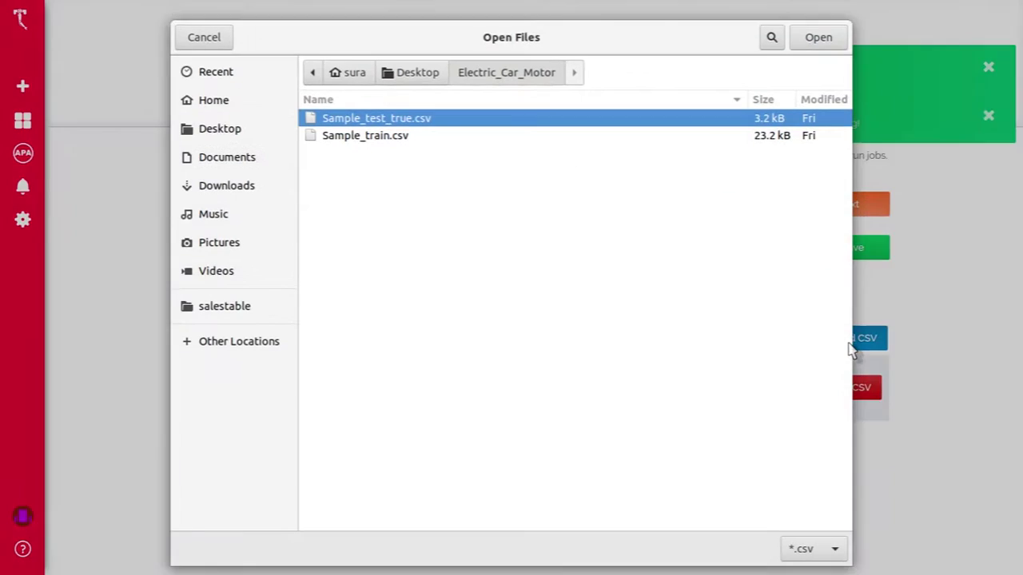
pyautogui.click(817, 38)
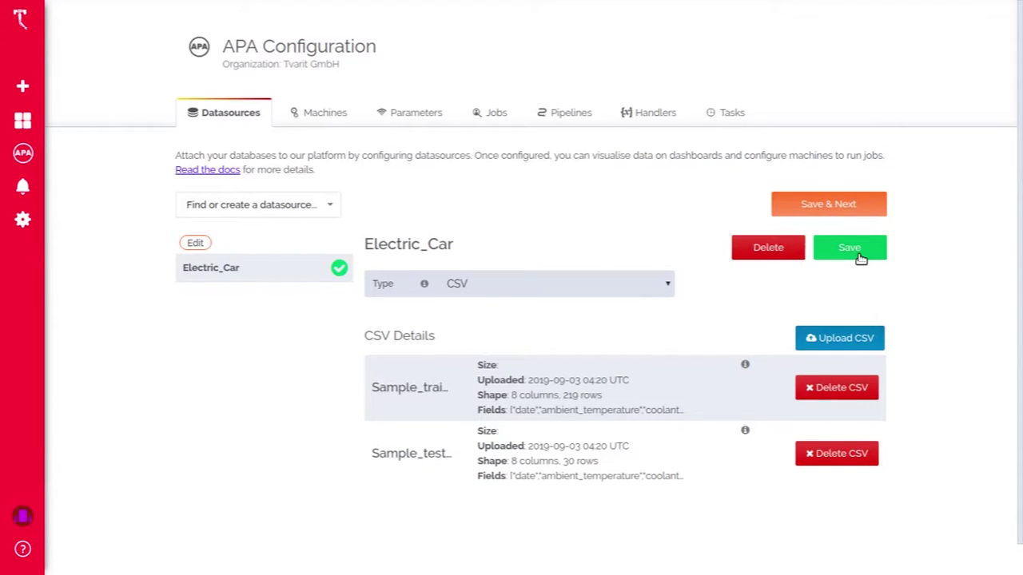
pyautogui.click(861, 206)
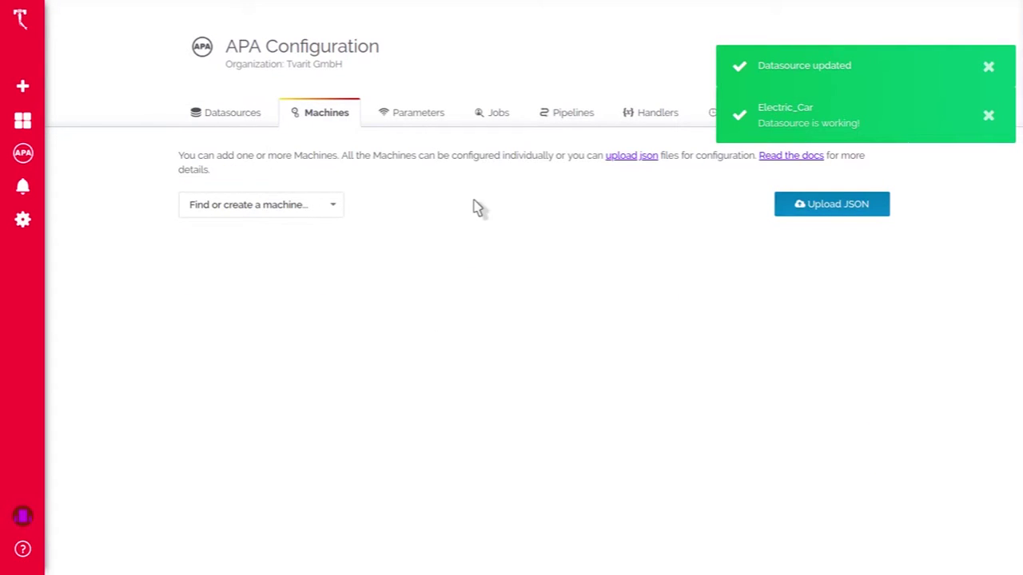
# - Create a new machine named Electric_Motor
pyautogui.click(299, 207)
pyautogui.write('E')
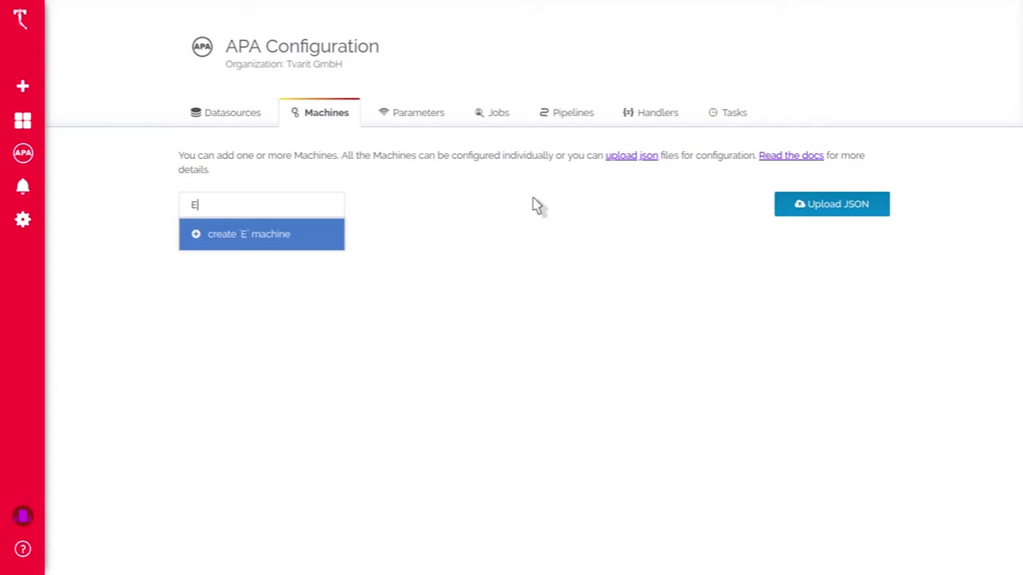
pyautogui.write('lectric_m')
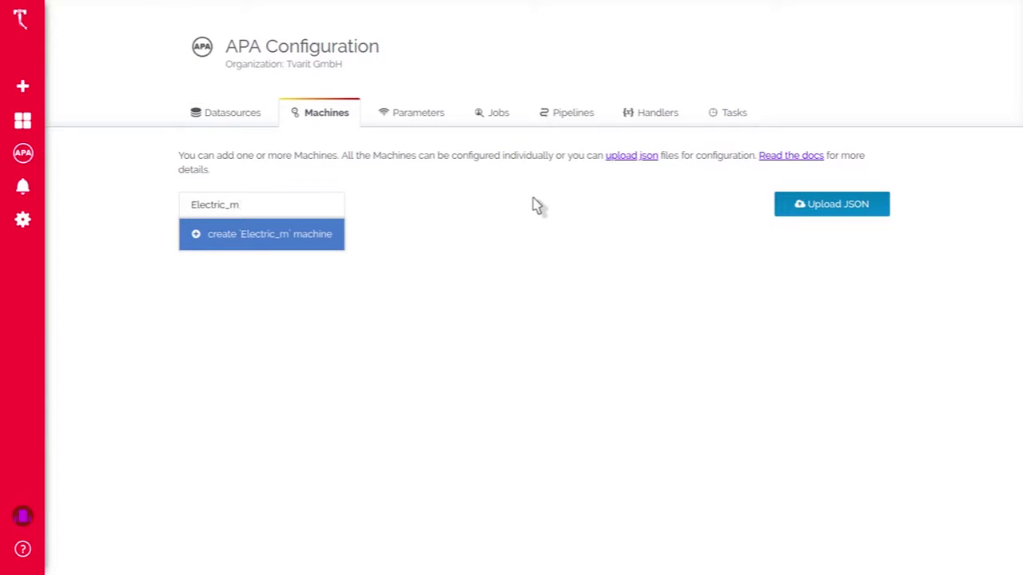
pyautogui.press('BackSpace')
pyautogui.write('Mo')
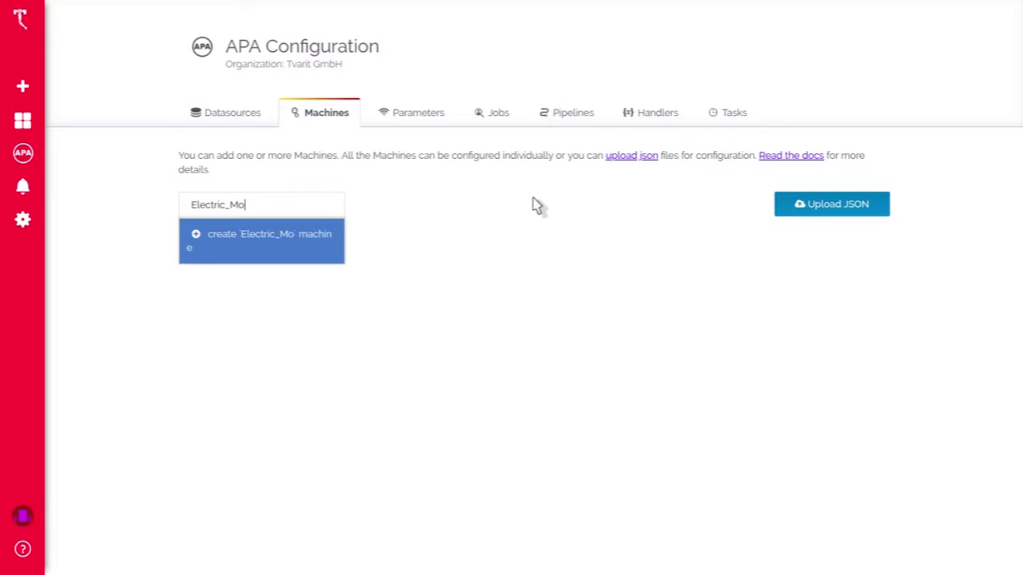
pyautogui.write('tor')
pyautogui.press('Return')
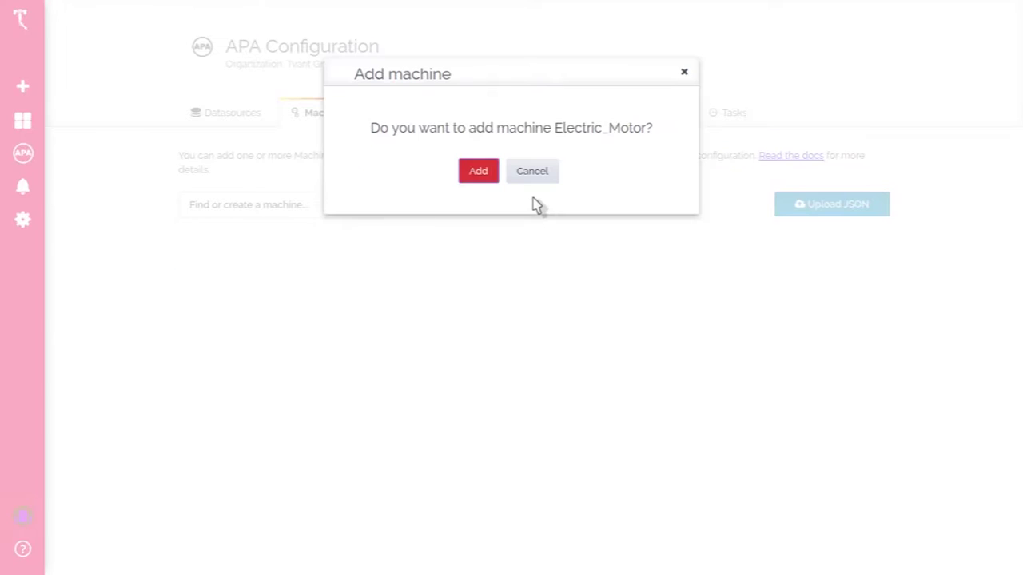
pyautogui.click(479, 170)
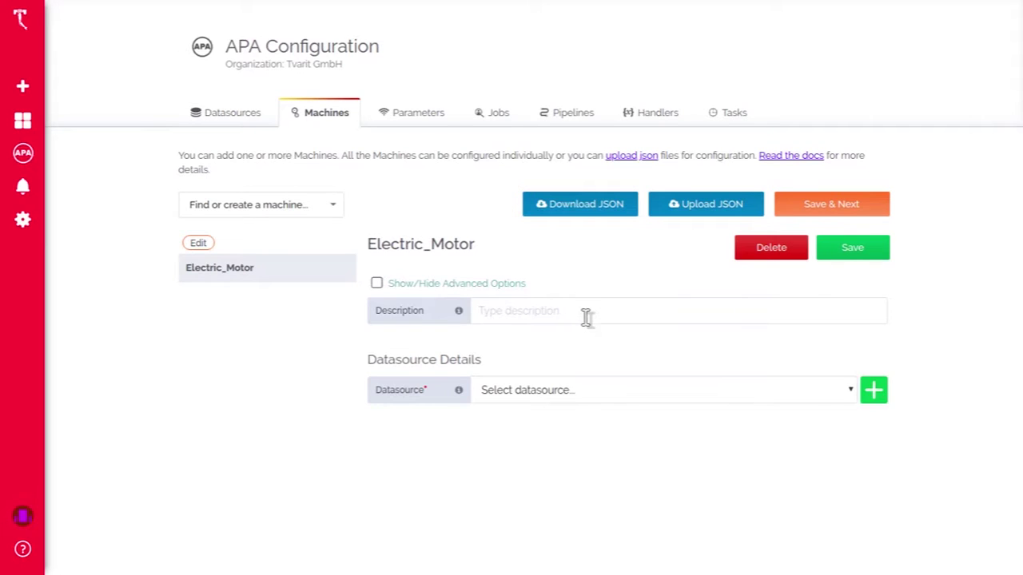
# - Attach the Electric_Car datasource to the Electric_Motor machine, using the Sample_train.csv table and date as the time column
pyautogui.click(713, 398)
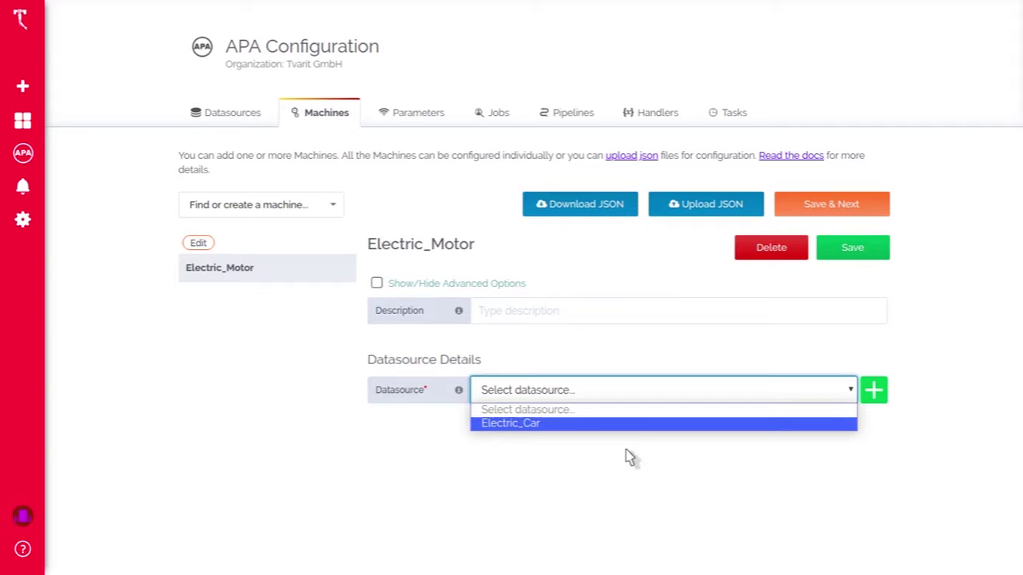
pyautogui.click(657, 425)
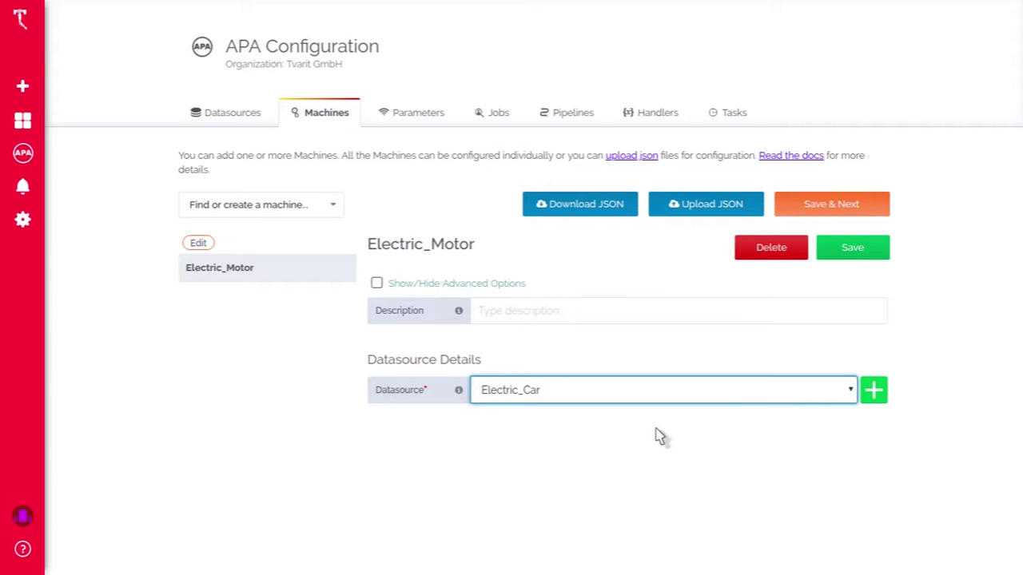
pyautogui.click(872, 387)
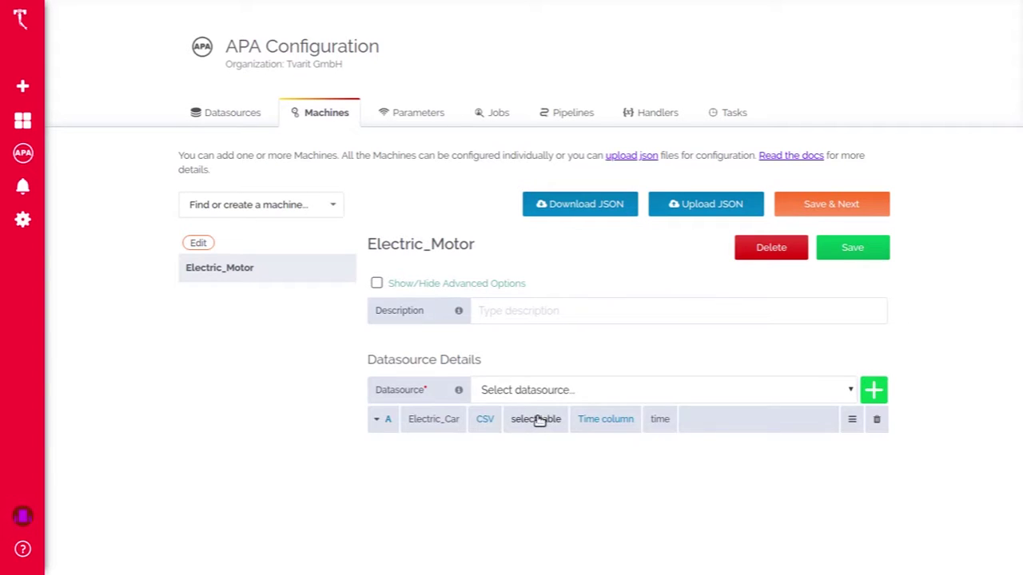
pyautogui.click(539, 420)
pyautogui.click(543, 446)
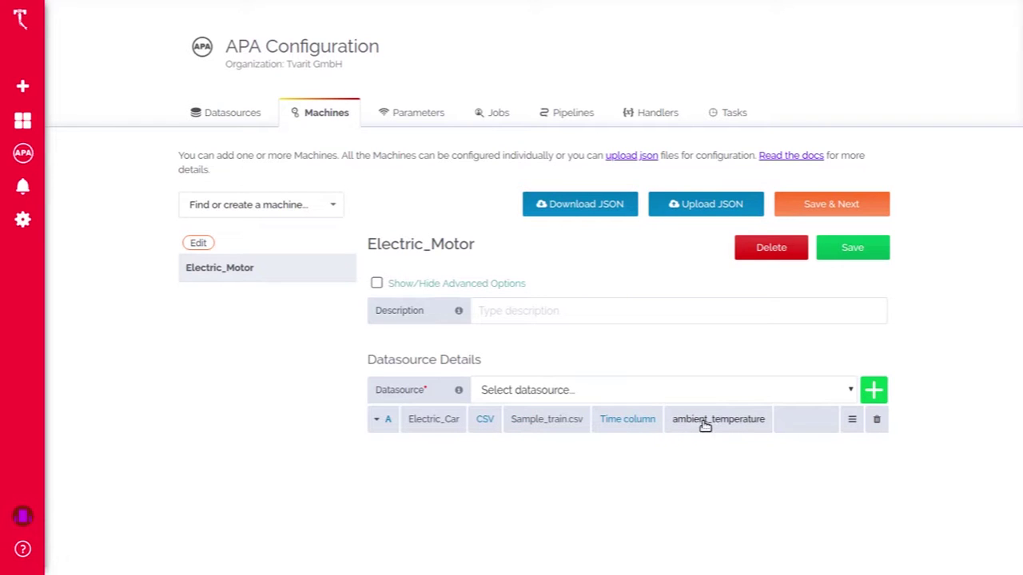
pyautogui.click(705, 426)
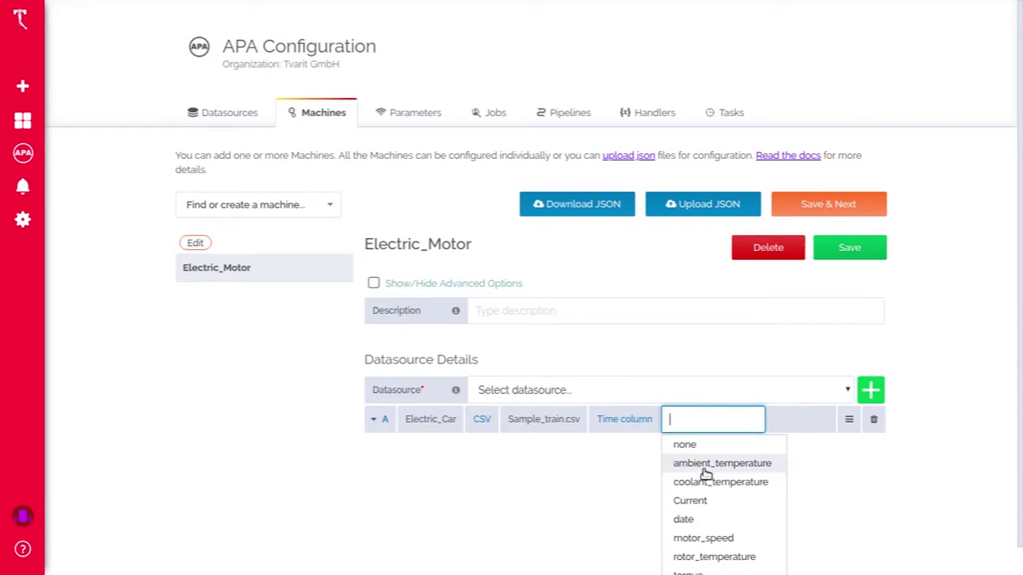
pyautogui.click(710, 520)
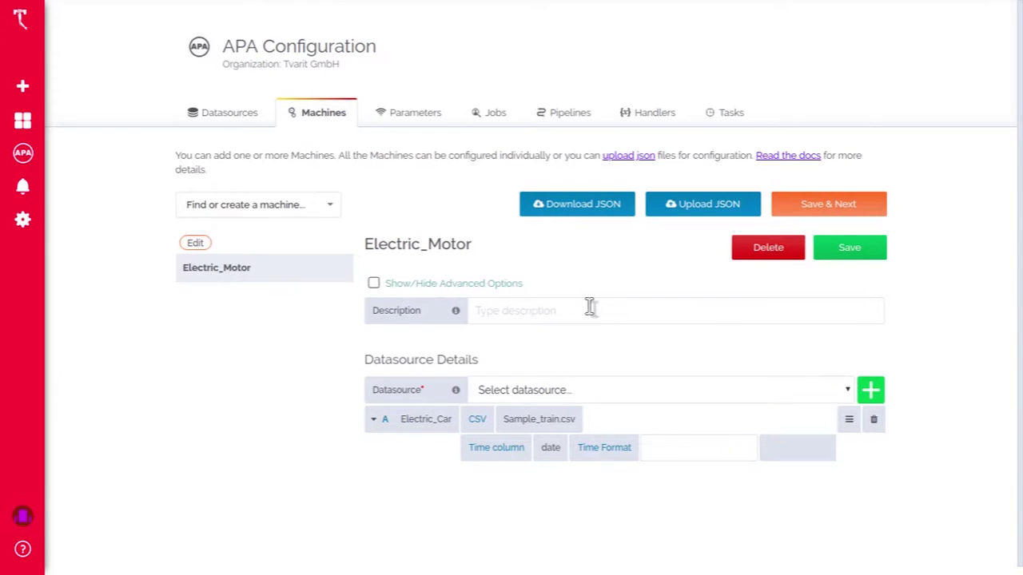
# - Show the machine's advanced options, set its model to Electric_Motor and save the machine
pyautogui.click(373, 286)
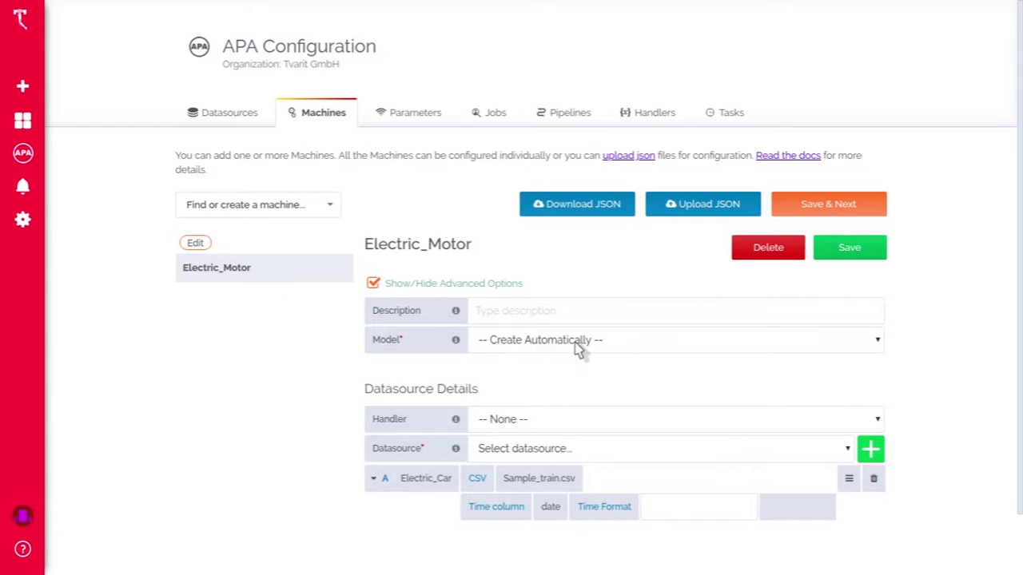
pyautogui.click(578, 349)
pyautogui.click(566, 379)
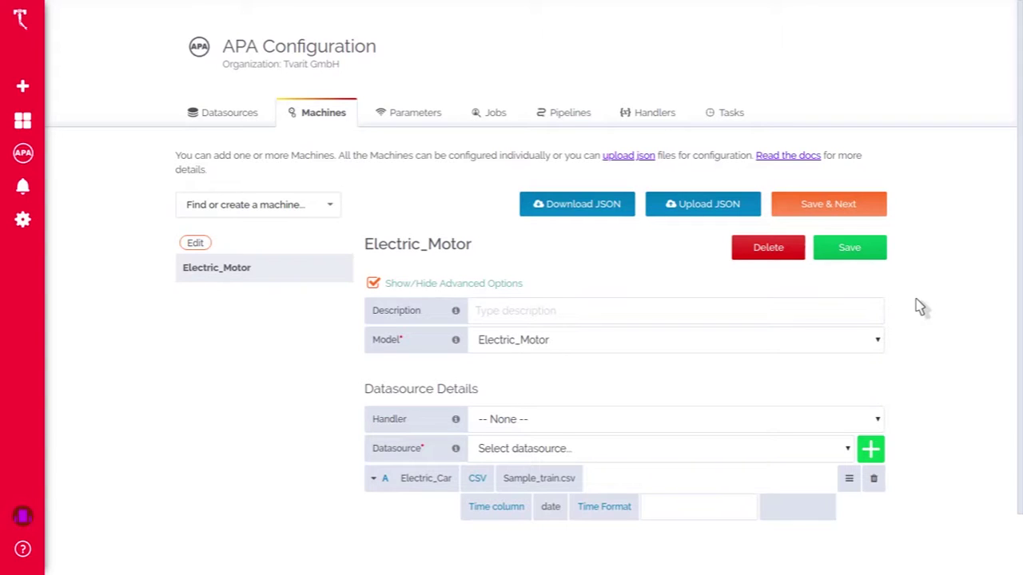
pyautogui.click(853, 257)
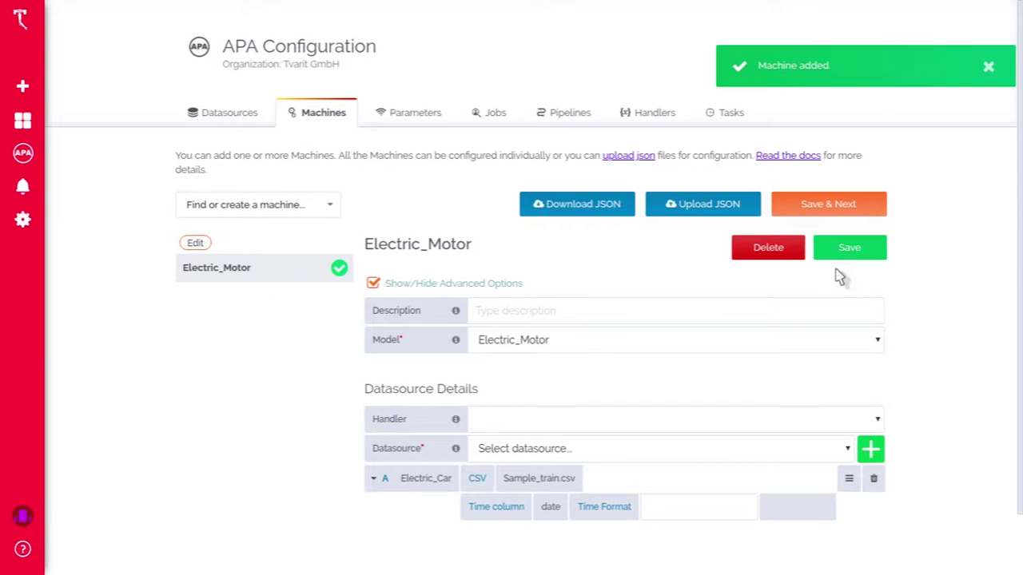
# - Continue to the parameter configuration and guess the parameters with the guess pipeline for the Electric_Motor machine
pyautogui.click(858, 209)
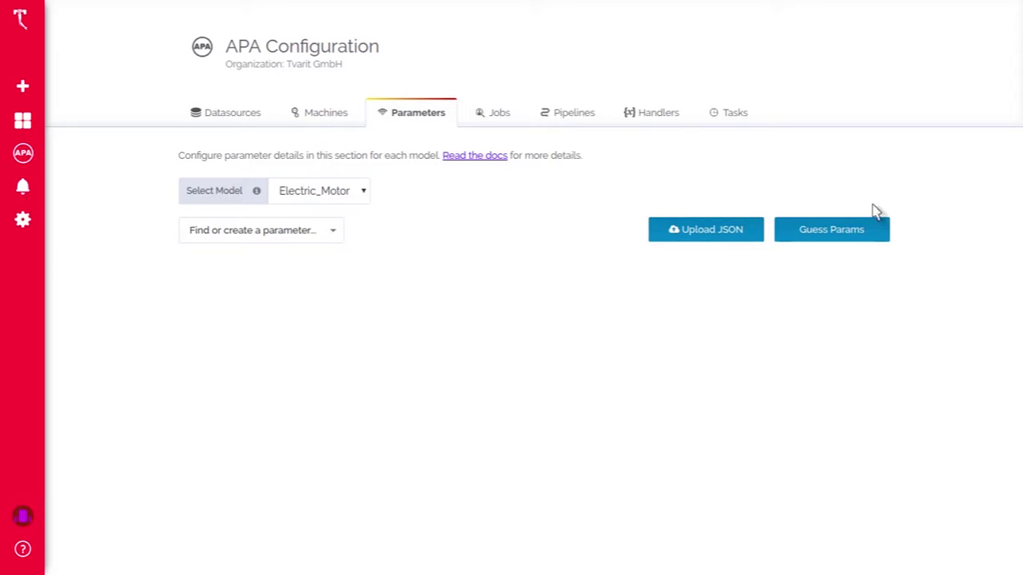
pyautogui.click(855, 225)
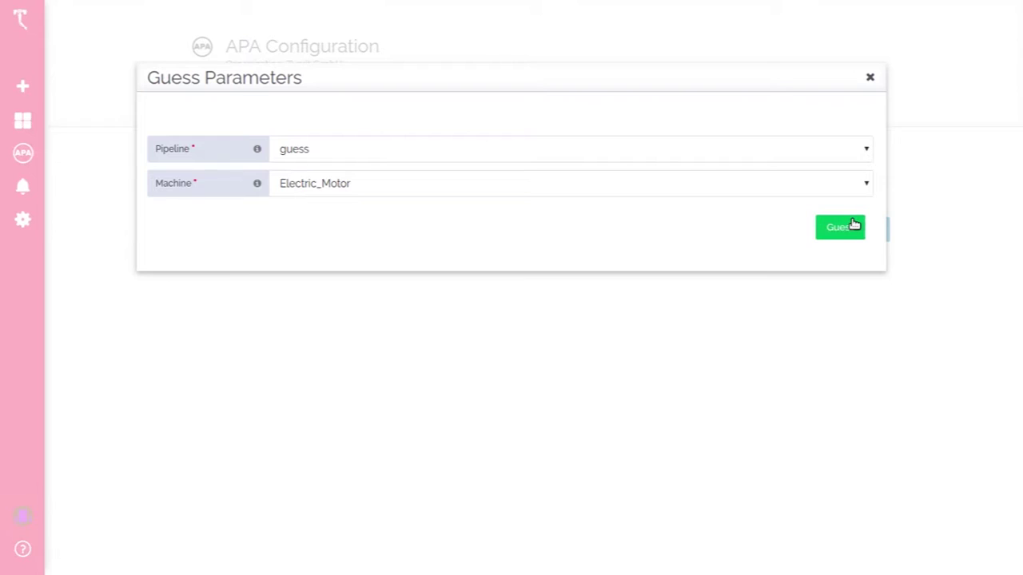
pyautogui.click(852, 227)
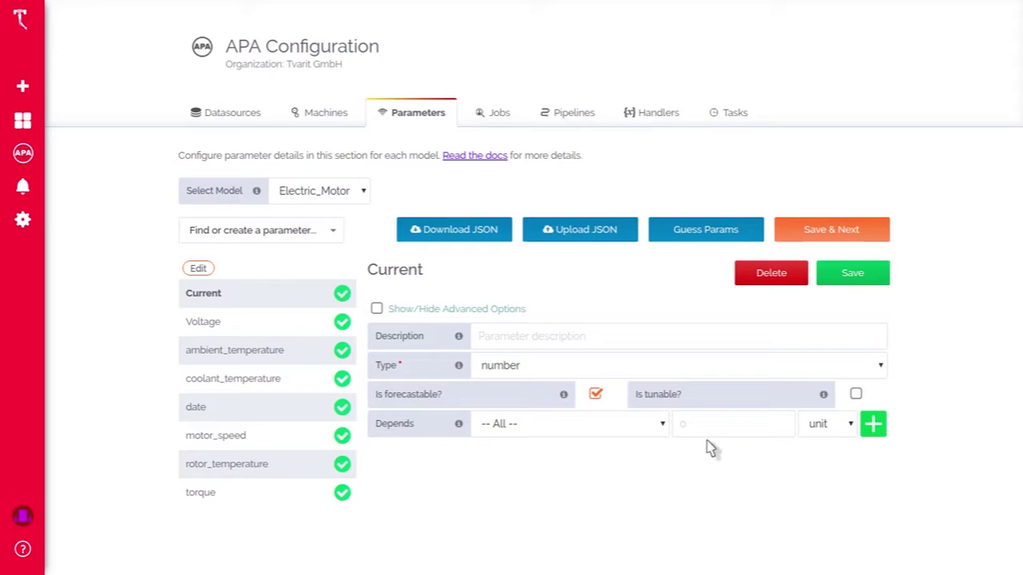
# - Make the Current parameter tunable with limits from 30 to 200 and a weight of 8, and save it
pyautogui.click(855, 397)
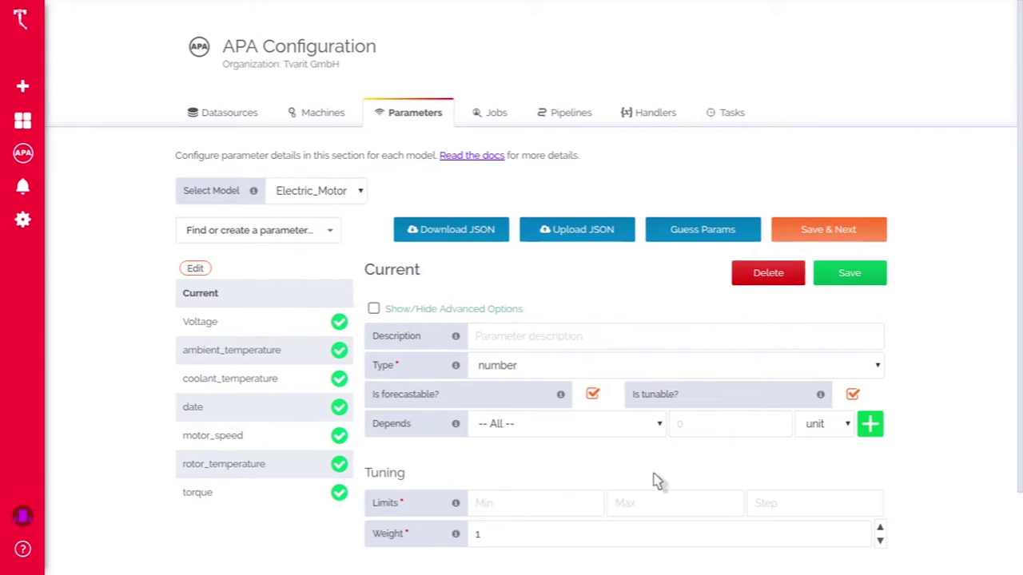
pyautogui.click(520, 509)
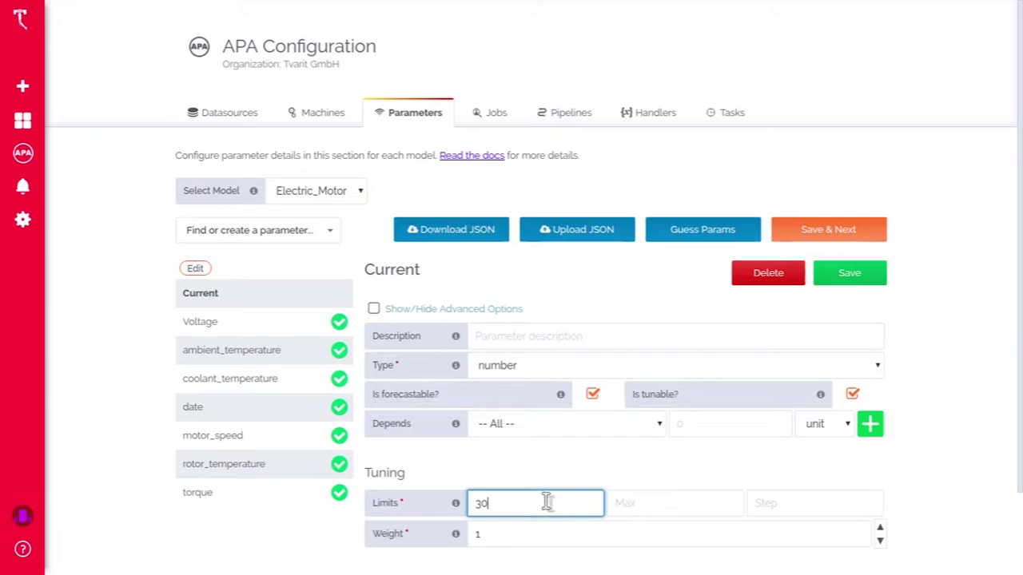
pyautogui.click(671, 503)
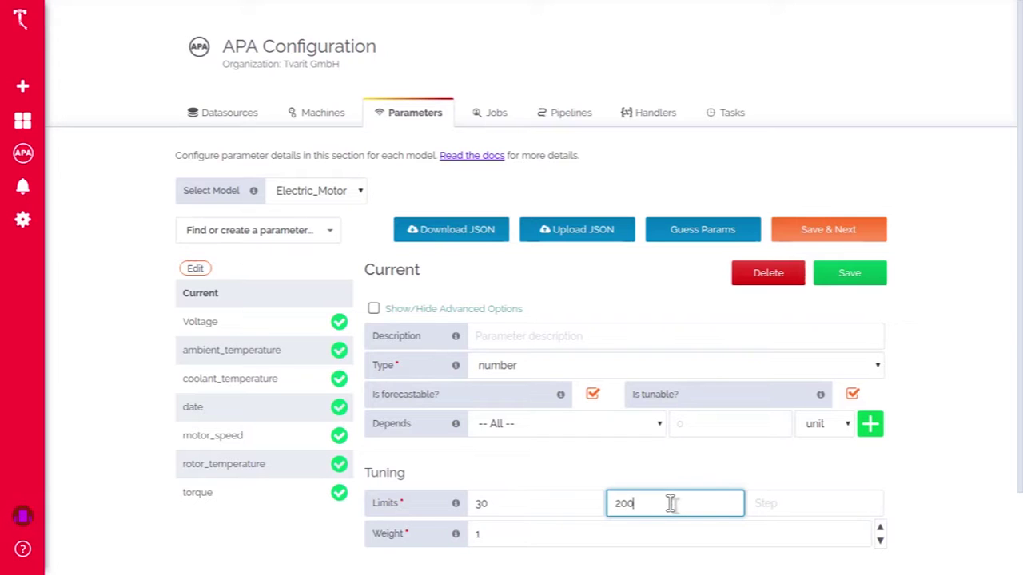
pyautogui.click(687, 533)
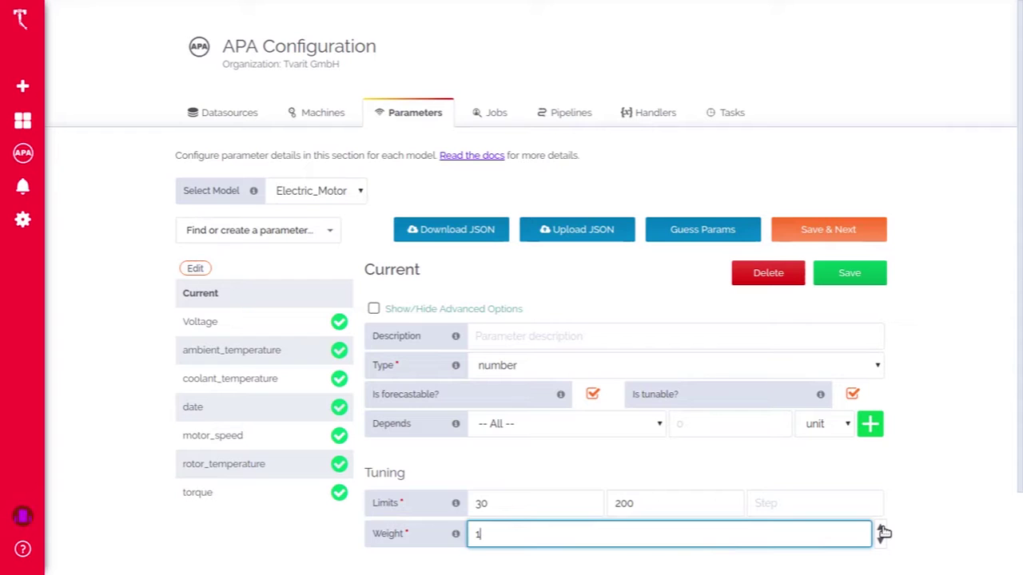
pyautogui.write('1')
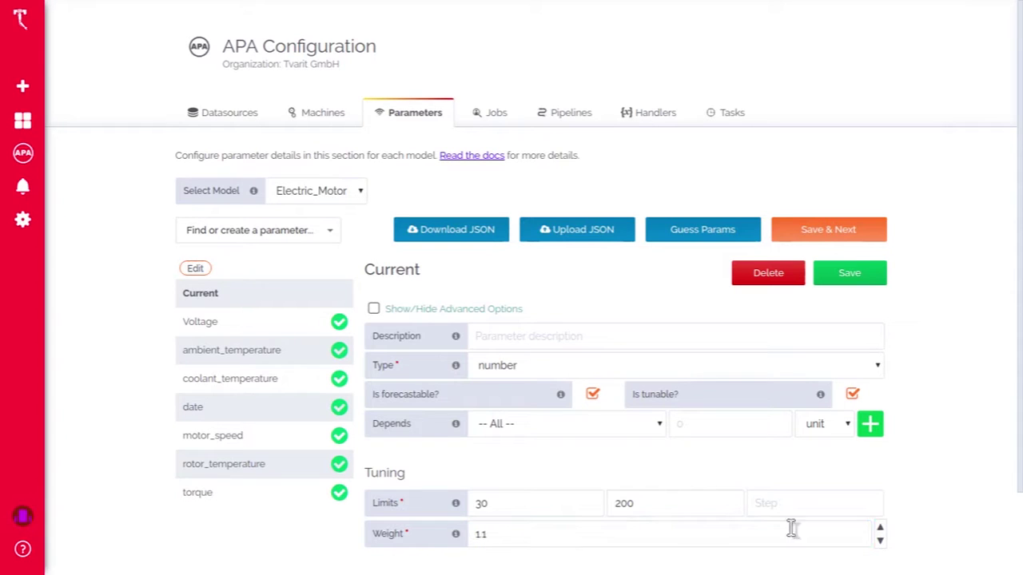
pyautogui.click(663, 532)
pyautogui.press('BackSpace')
pyautogui.press('BackSpace')
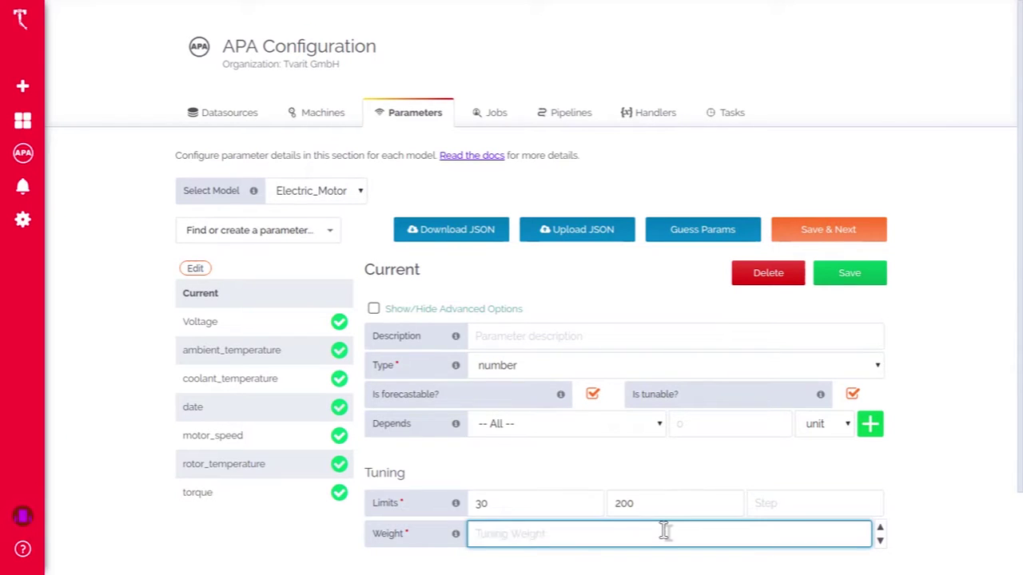
pyautogui.write('8')
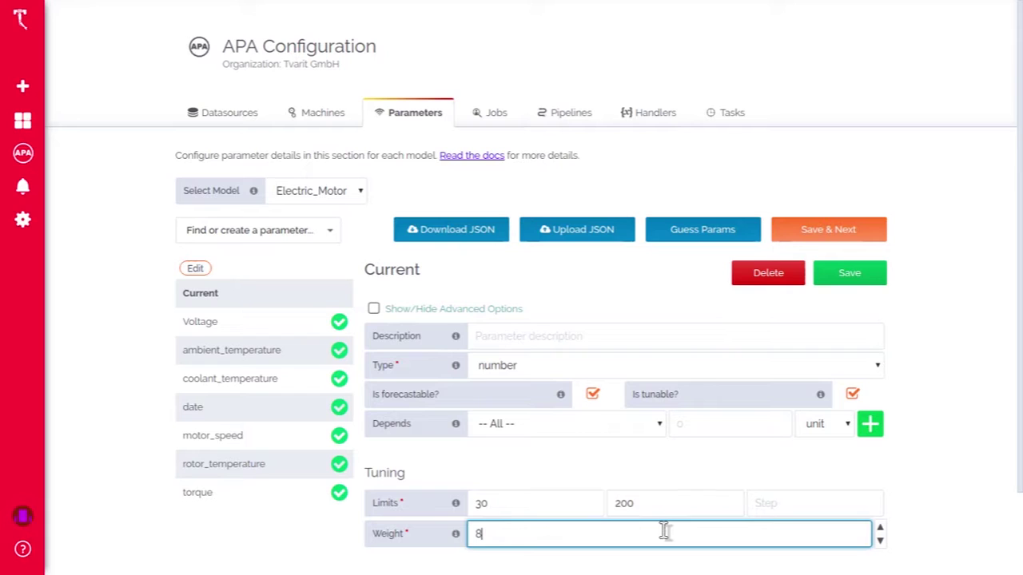
pyautogui.click(907, 511)
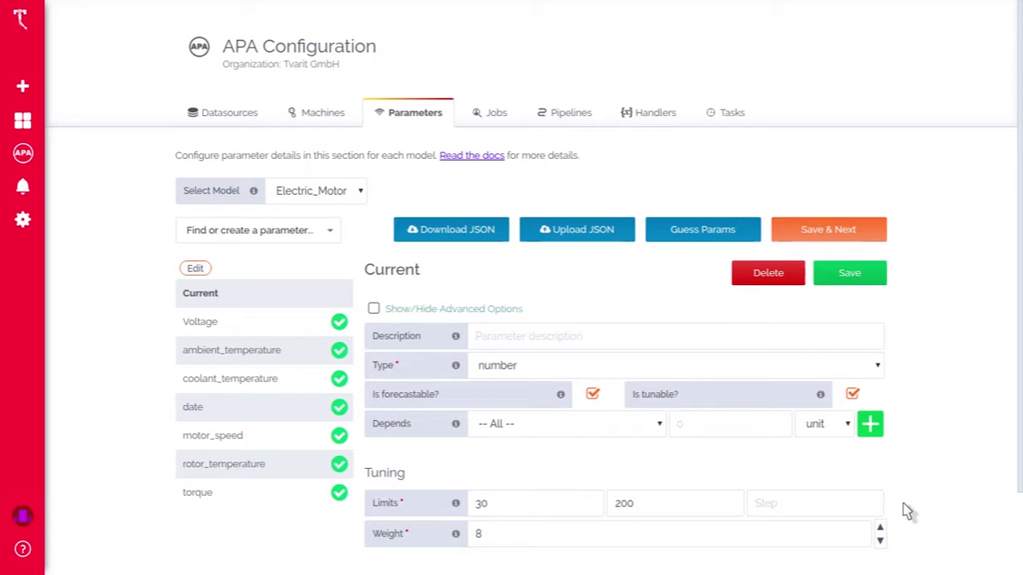
pyautogui.click(848, 277)
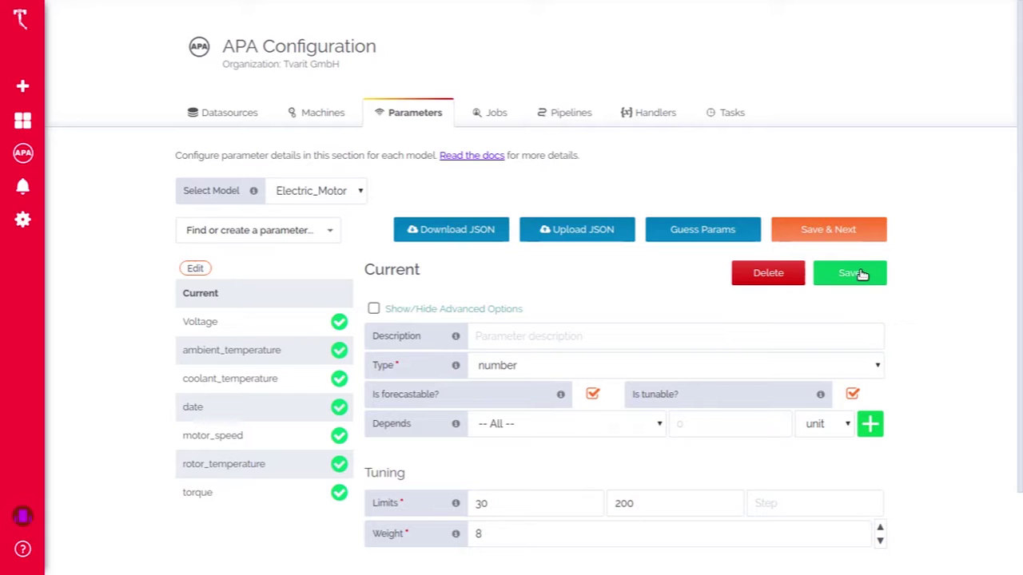
# - Make the Voltage parameter tunable with limits from 50 to 200 and a weight of 5, and save it
pyautogui.click(217, 323)
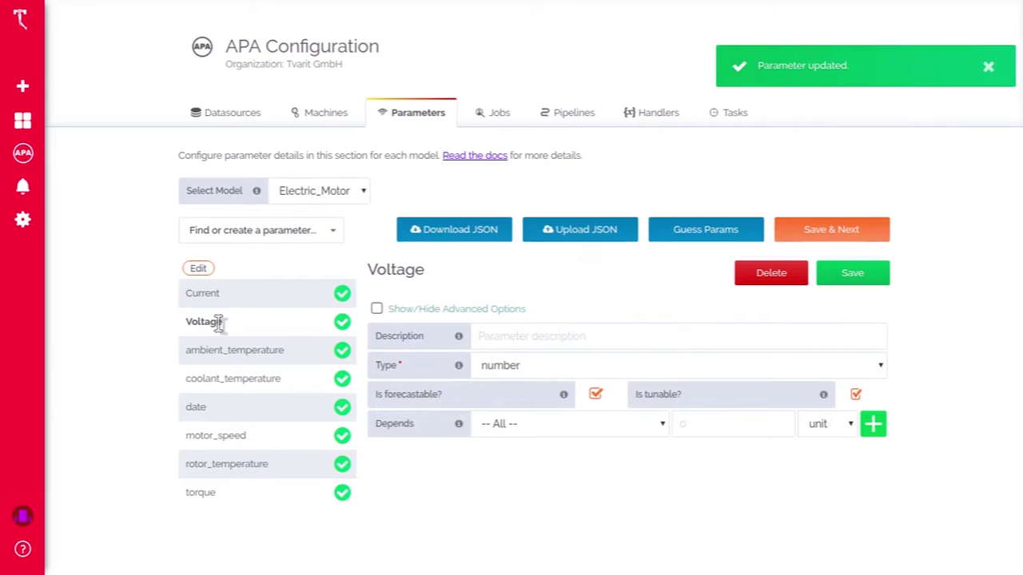
pyautogui.click(857, 396)
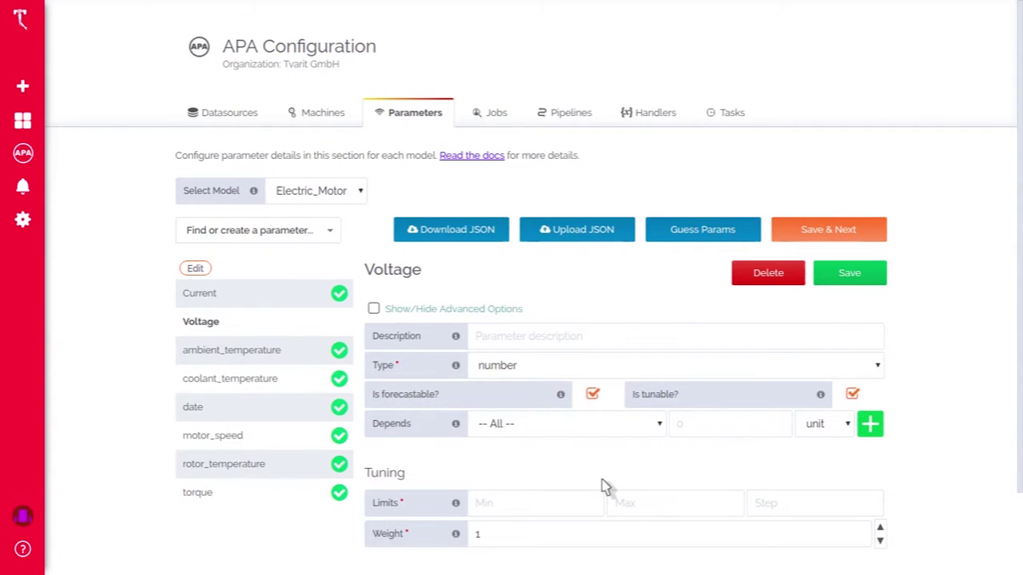
pyautogui.click(521, 504)
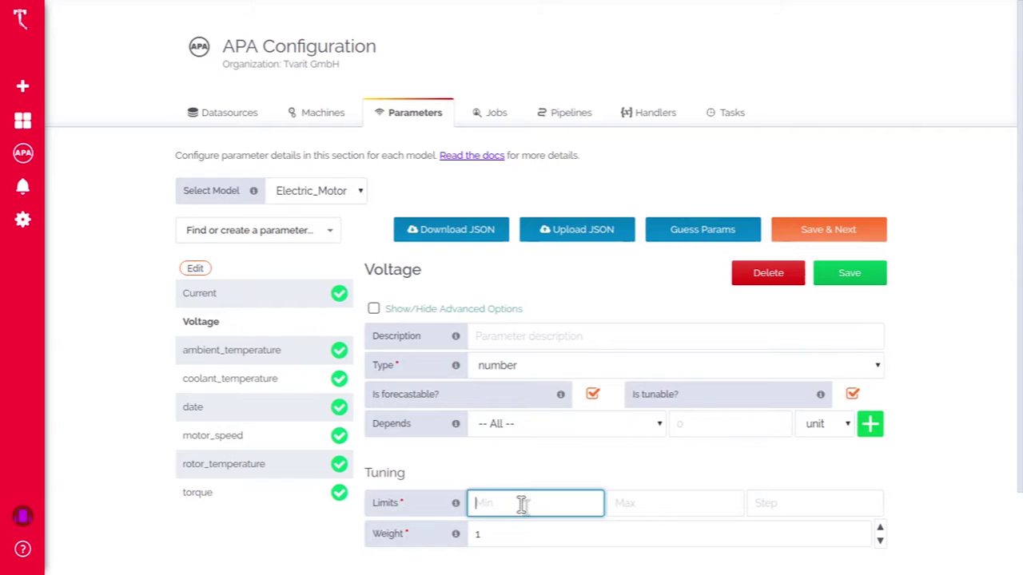
pyautogui.click(619, 505)
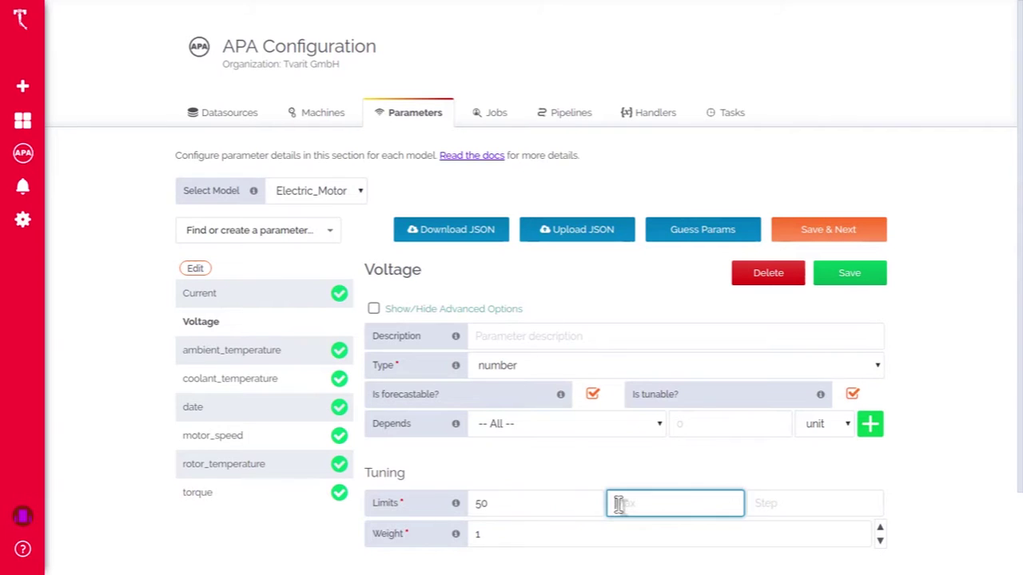
pyautogui.write('200')
pyautogui.click(623, 537)
pyautogui.press('BackSpace')
pyautogui.write('5')
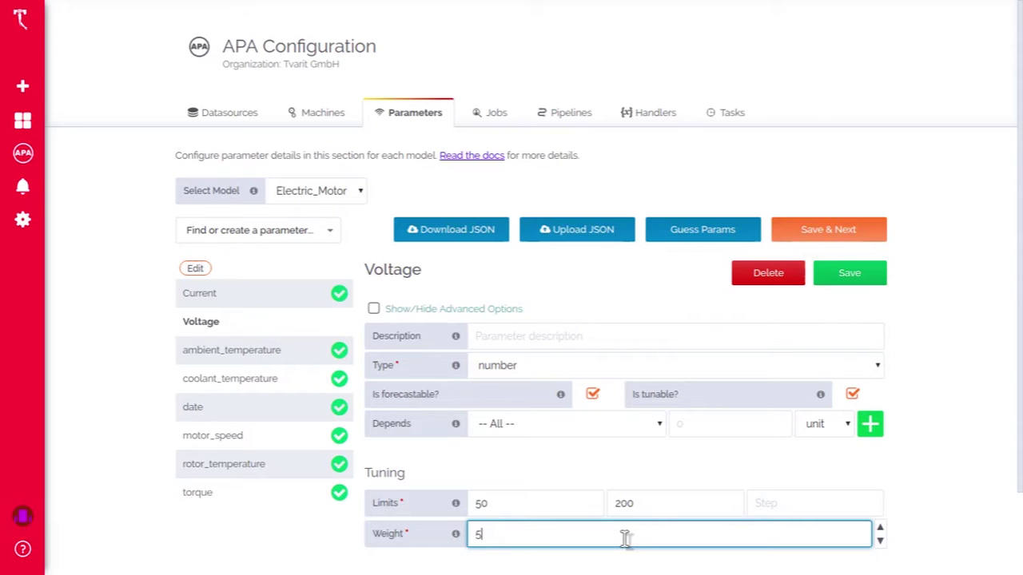
pyautogui.click(852, 272)
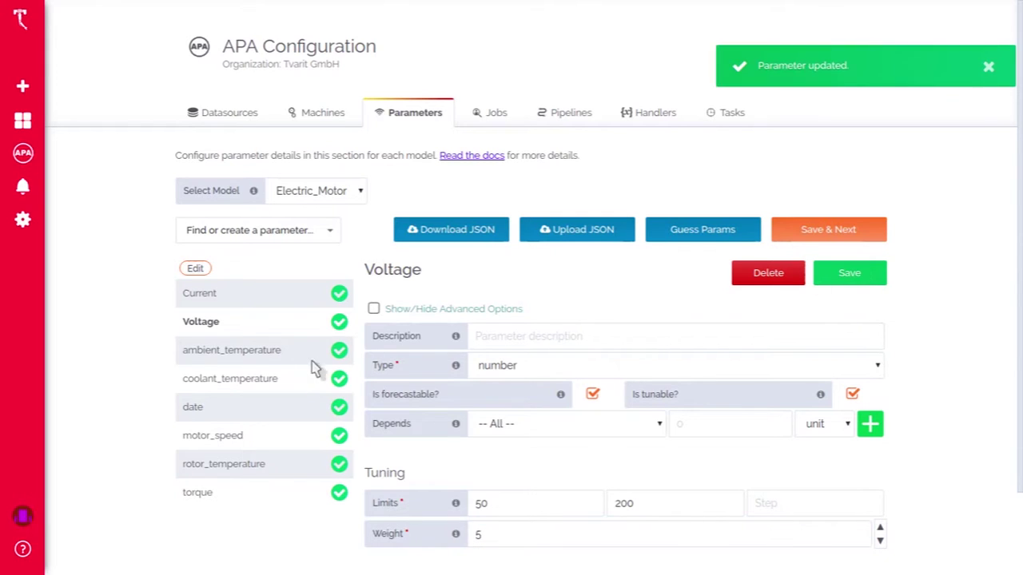
# - Make the coolant_temperature parameter tunable with limits from 10 to 40 and a weight of 8, and save it
pyautogui.click(262, 351)
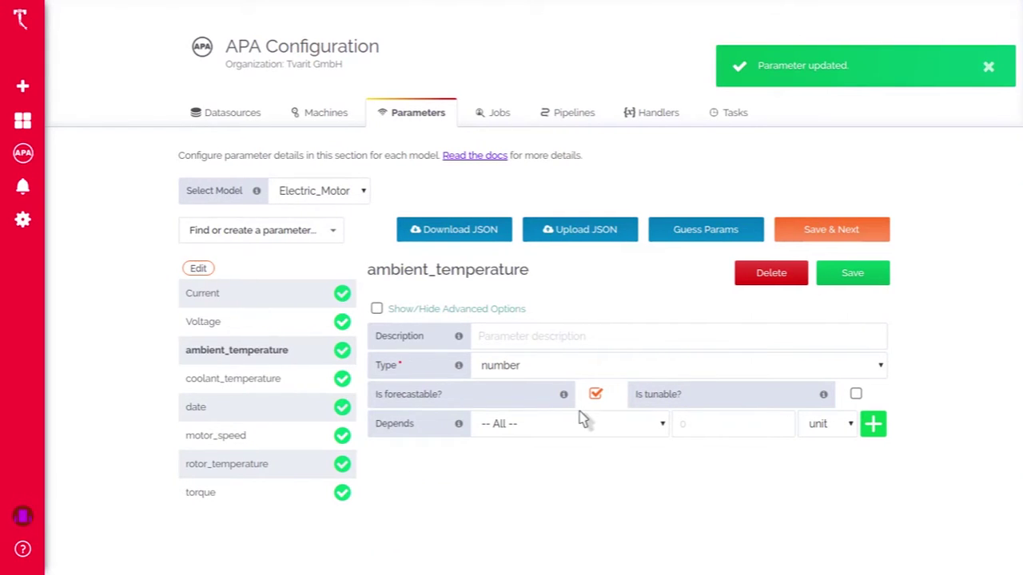
pyautogui.click(242, 377)
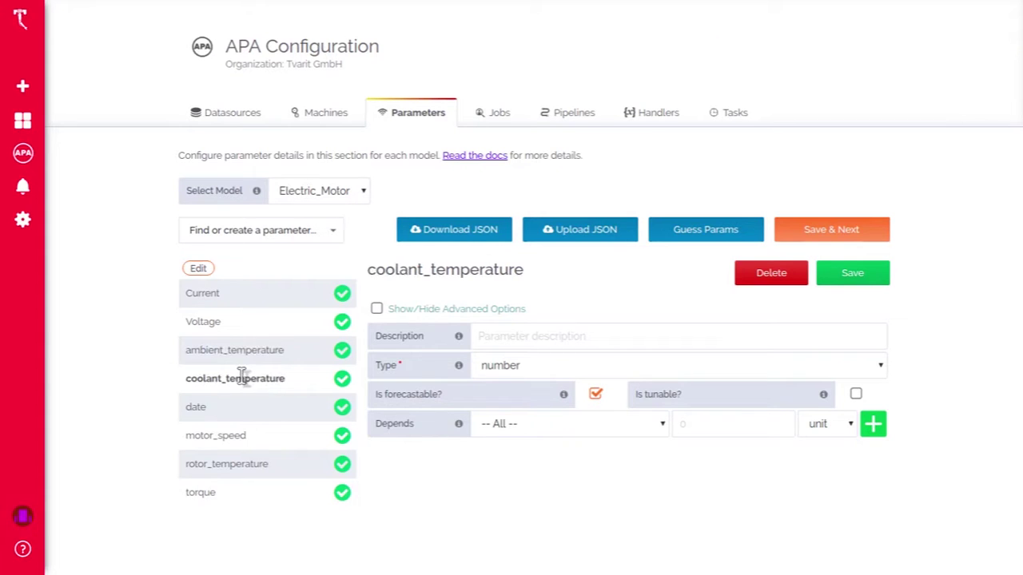
pyautogui.click(856, 394)
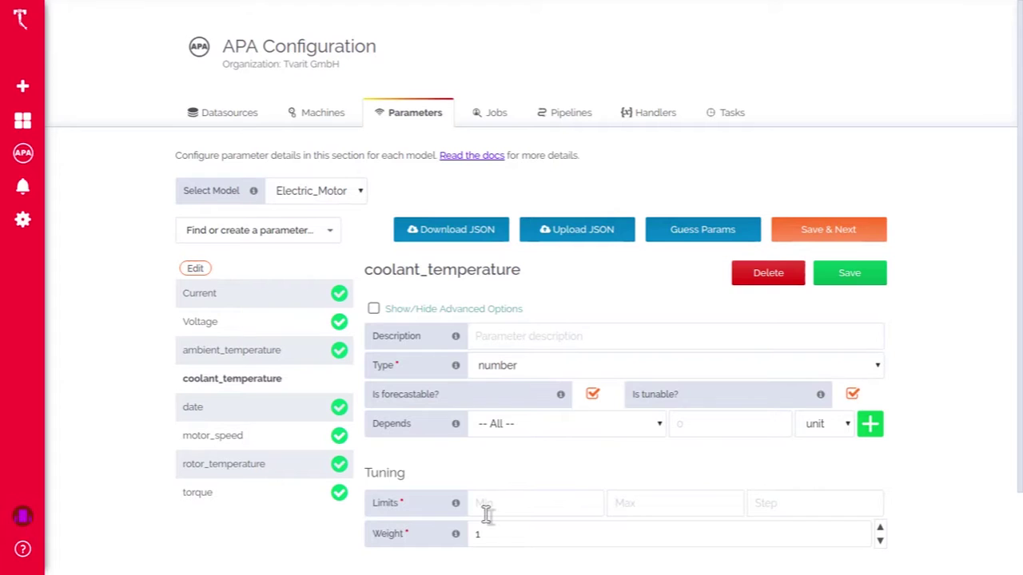
pyautogui.click(485, 511)
pyautogui.write('10')
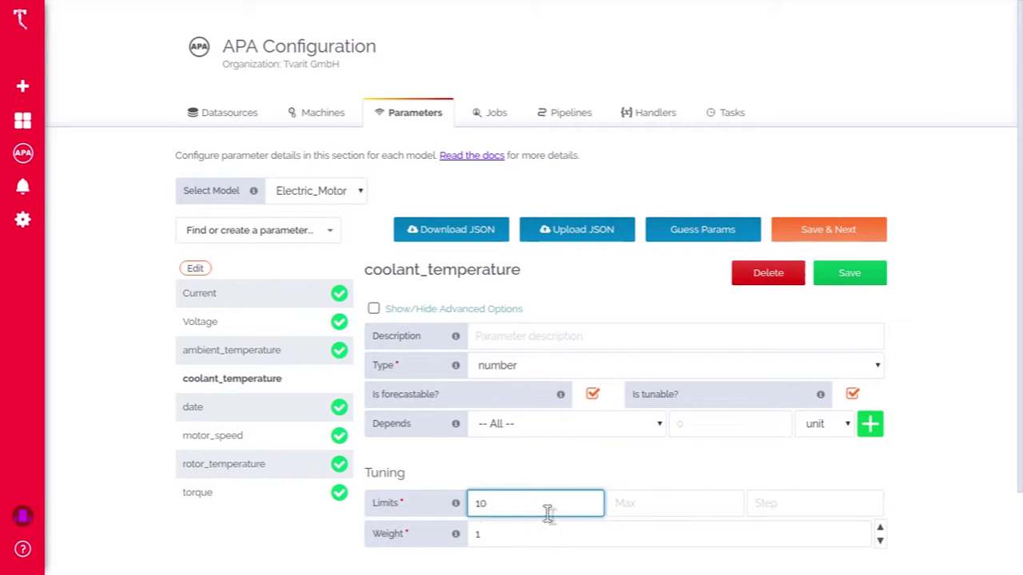
pyautogui.click(629, 506)
pyautogui.write('40')
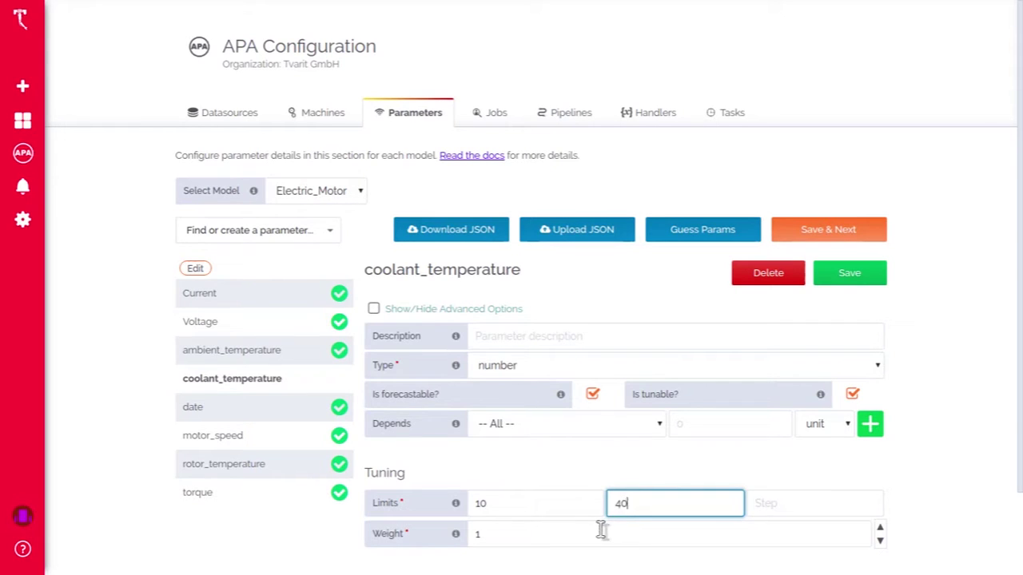
pyautogui.click(601, 532)
pyautogui.press('BackSpace')
pyautogui.write('8')
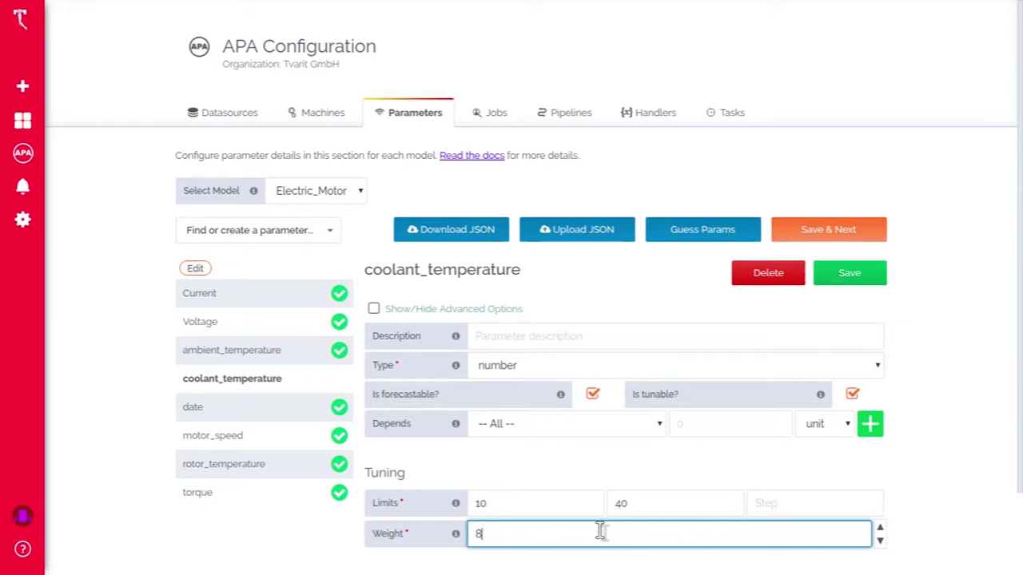
pyautogui.click(845, 272)
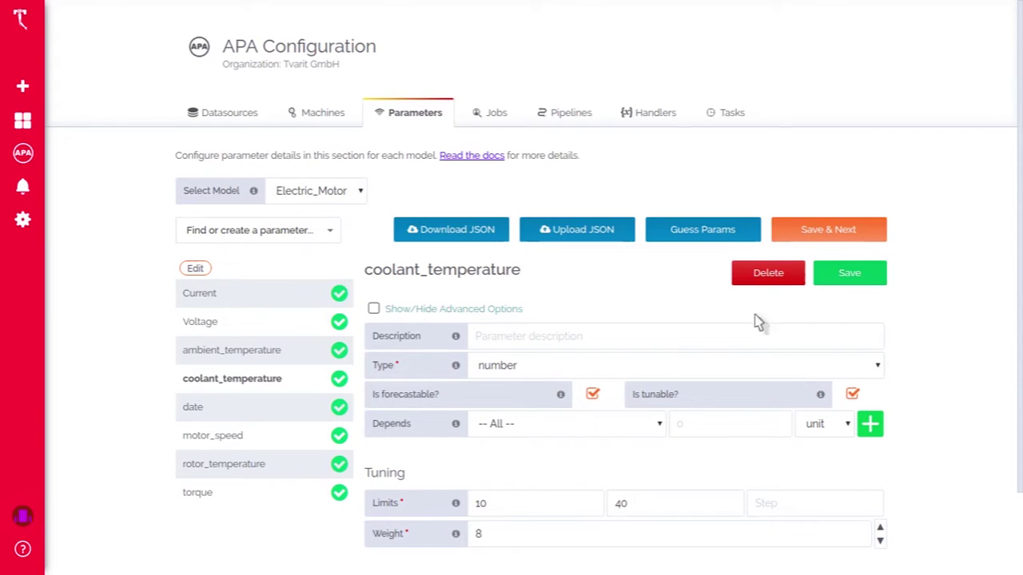
# - Make the motor_speed parameter tunable with limits from 50 to 150 and save it
pyautogui.click(264, 436)
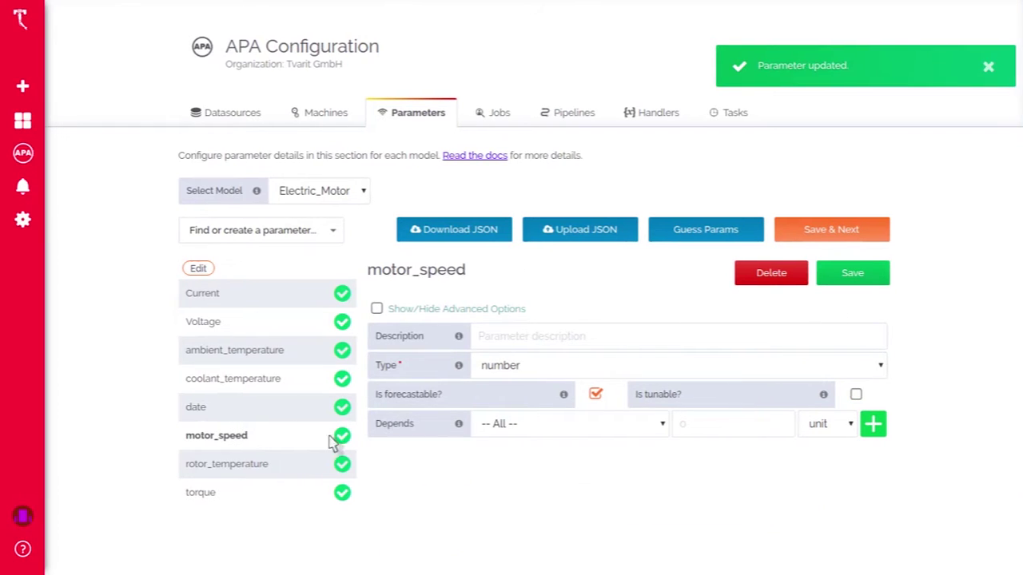
pyautogui.click(548, 431)
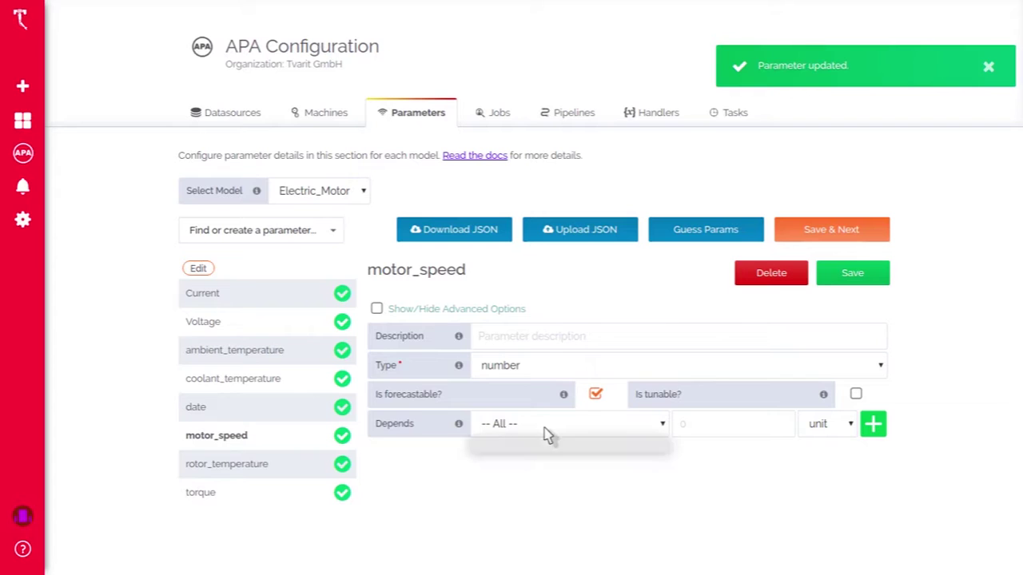
pyautogui.click(858, 394)
pyautogui.click(857, 395)
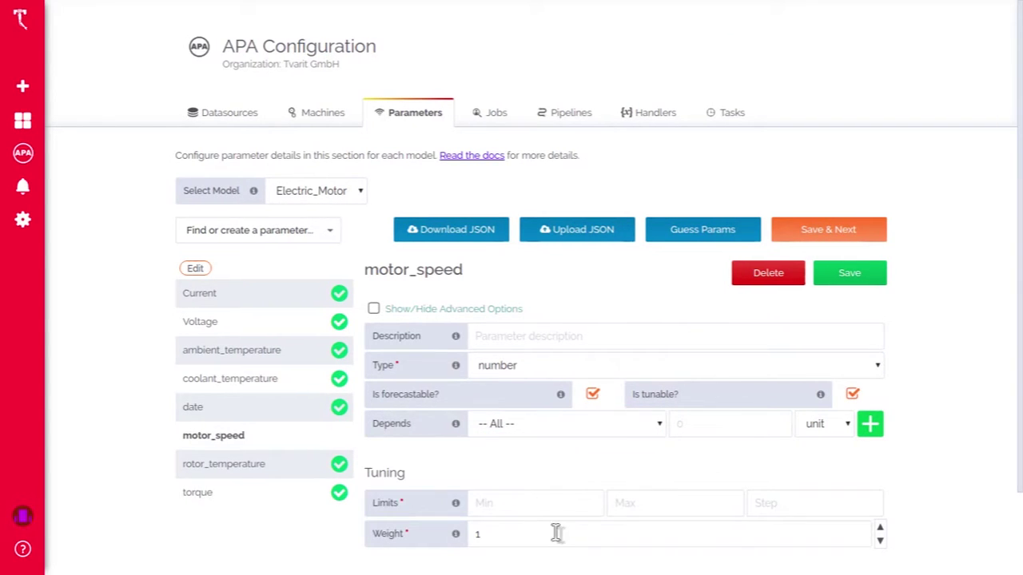
pyautogui.click(523, 504)
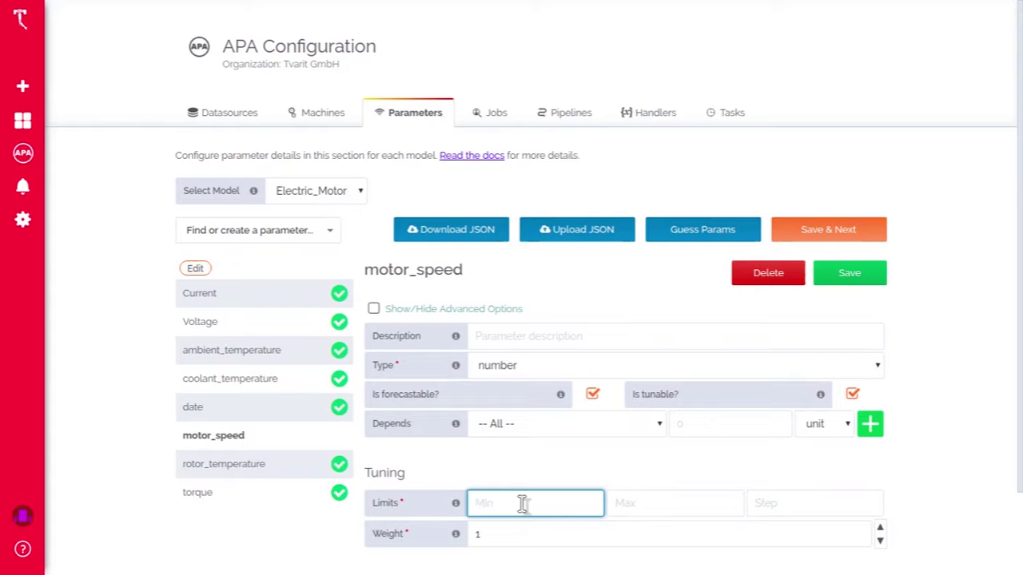
pyautogui.write('50')
pyautogui.click(657, 496)
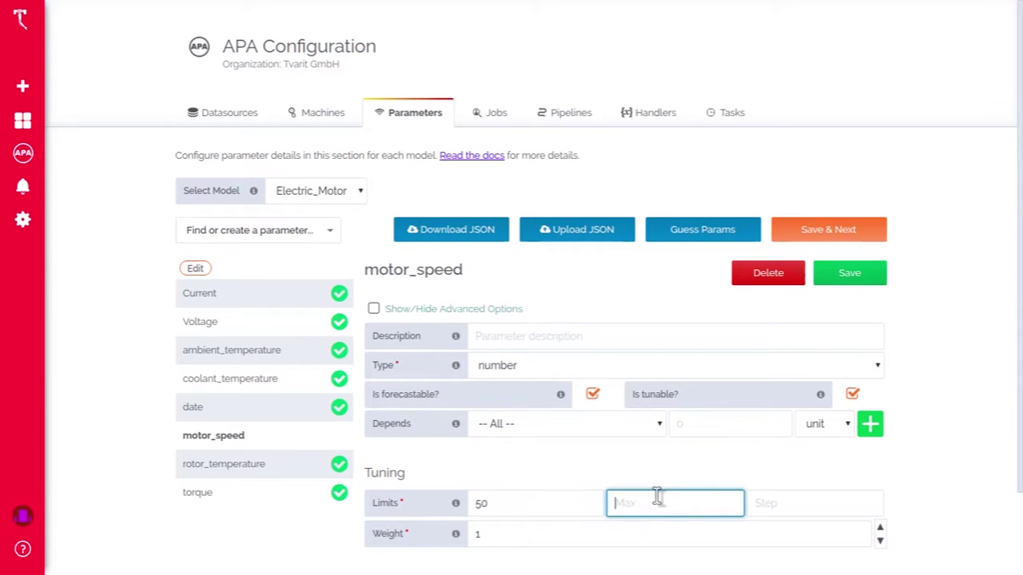
pyautogui.write('150')
pyautogui.click(865, 272)
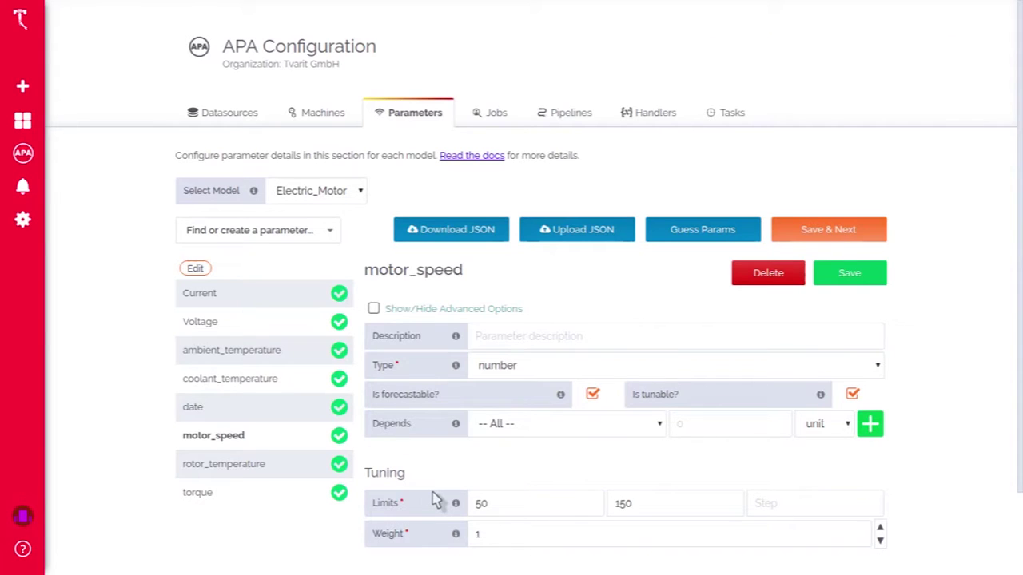
pyautogui.click(222, 468)
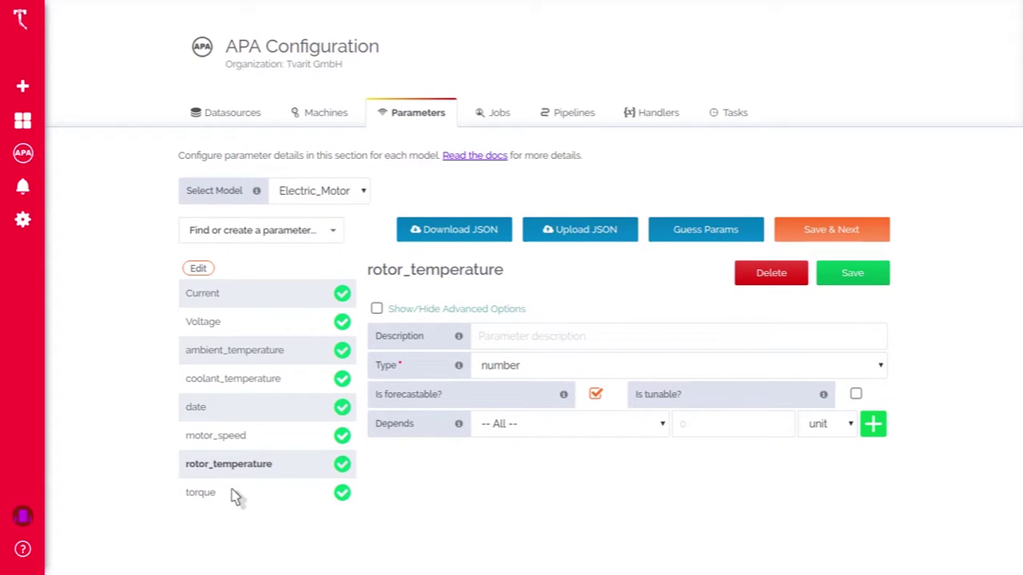
pyautogui.click(234, 496)
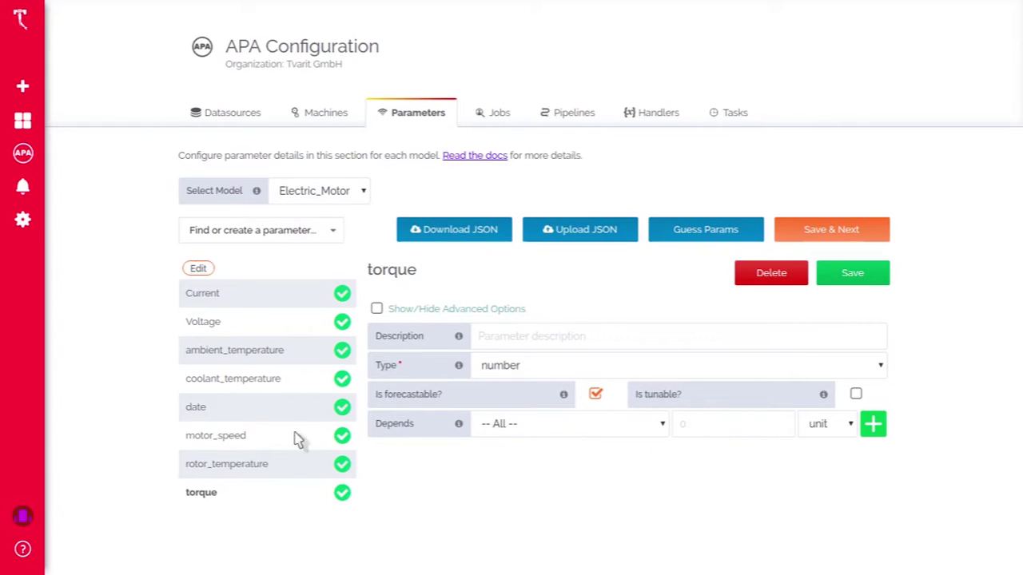
pyautogui.click(828, 235)
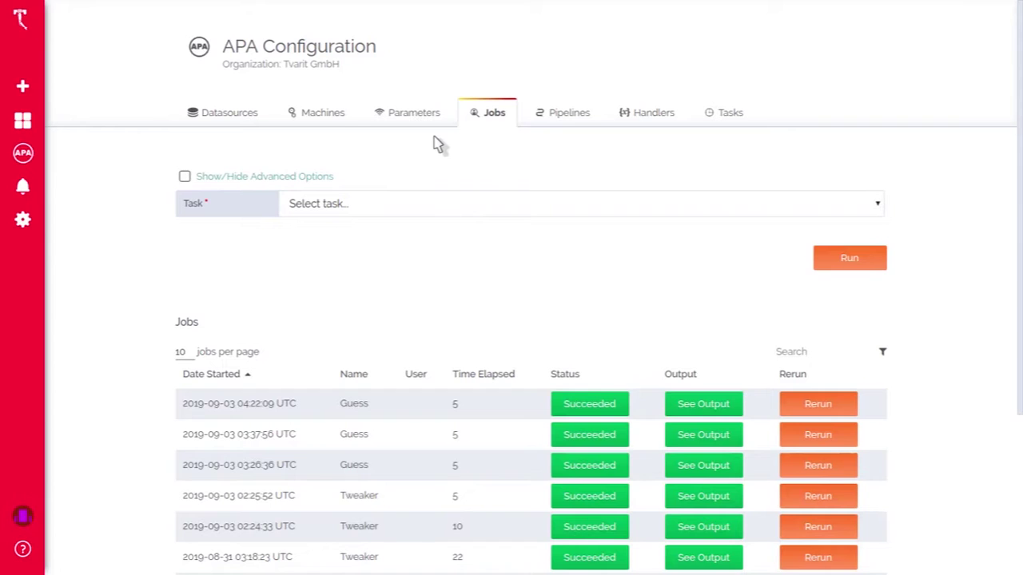
pyautogui.click(421, 119)
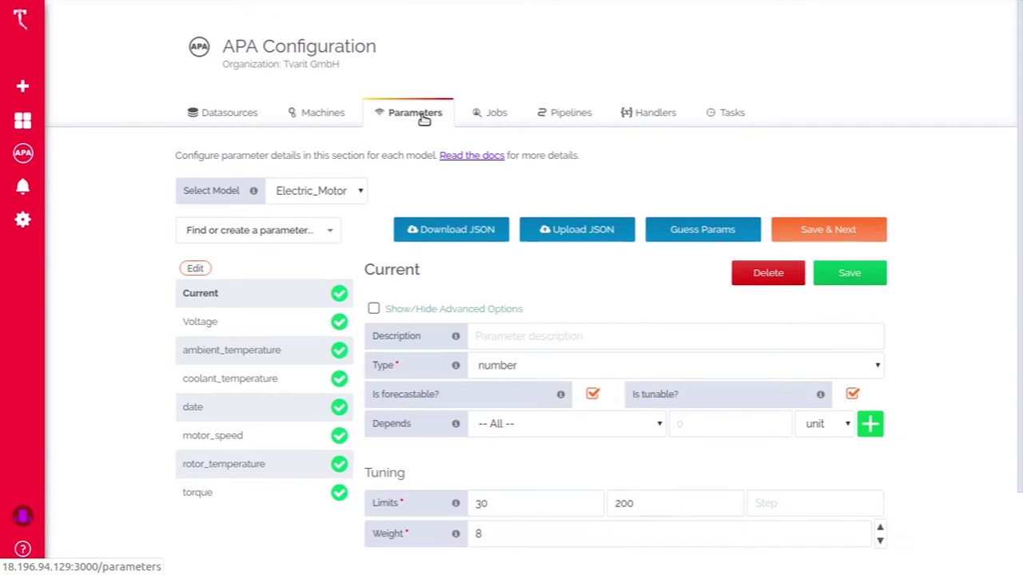
# - Add Current and Voltage as dependencies of the rotor_temperature parameter
pyautogui.click(242, 463)
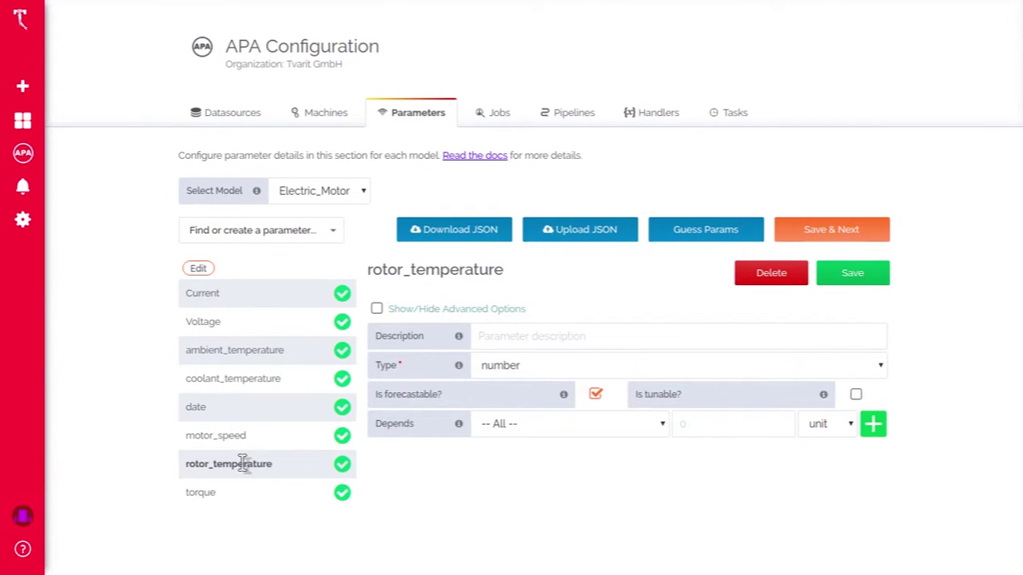
pyautogui.click(616, 438)
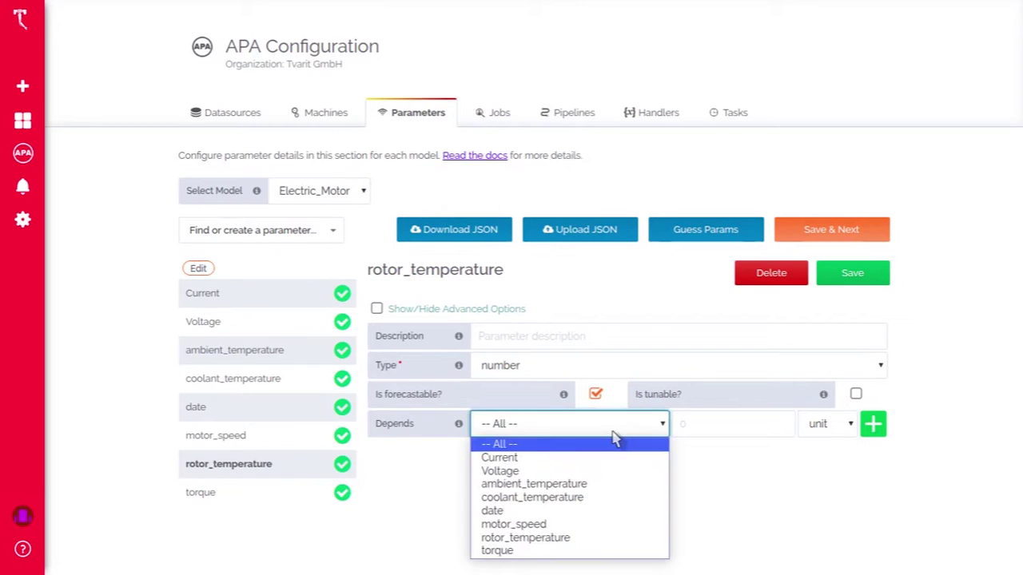
pyautogui.click(598, 458)
pyautogui.click(875, 424)
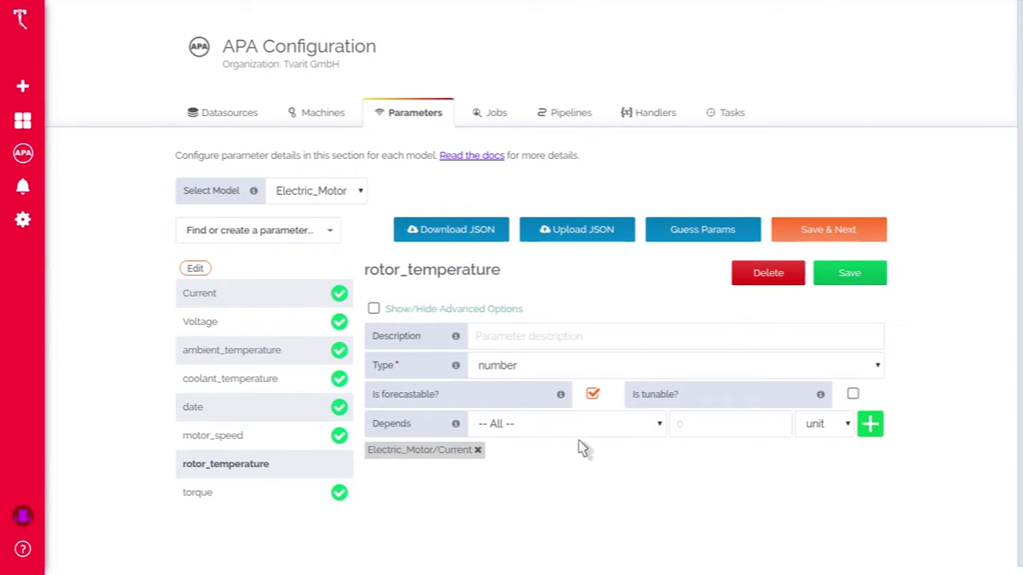
pyautogui.click(544, 431)
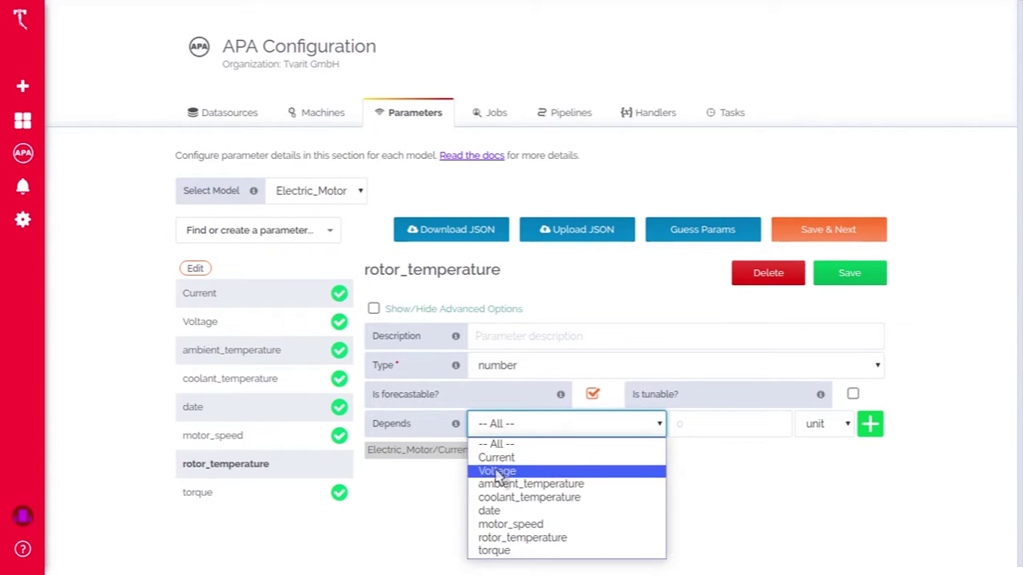
pyautogui.click(500, 471)
pyautogui.click(870, 424)
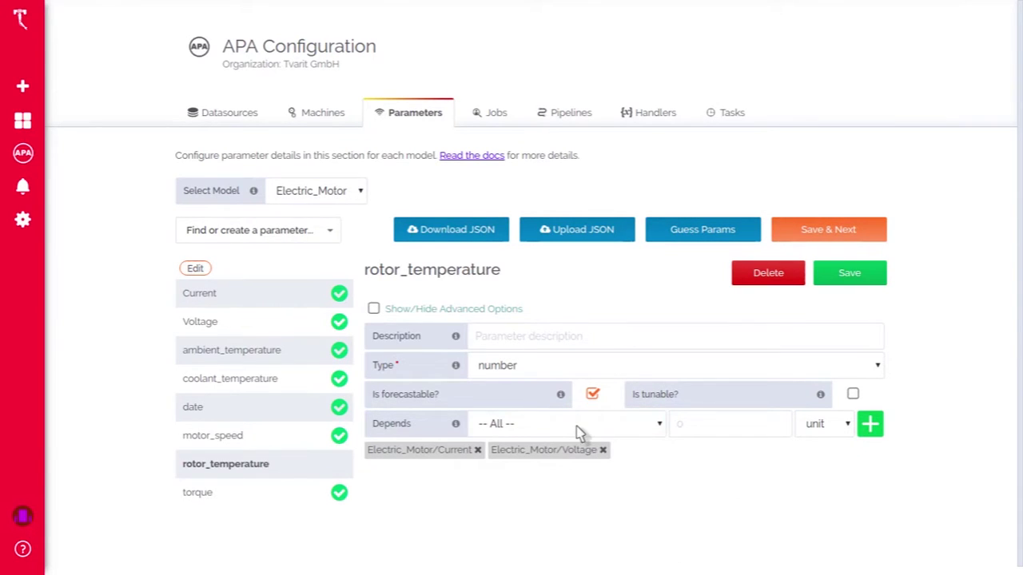
# - Add ambient_temperature and coolant_temperature to the dependencies of the rotor_temperature parameter
pyautogui.click(578, 430)
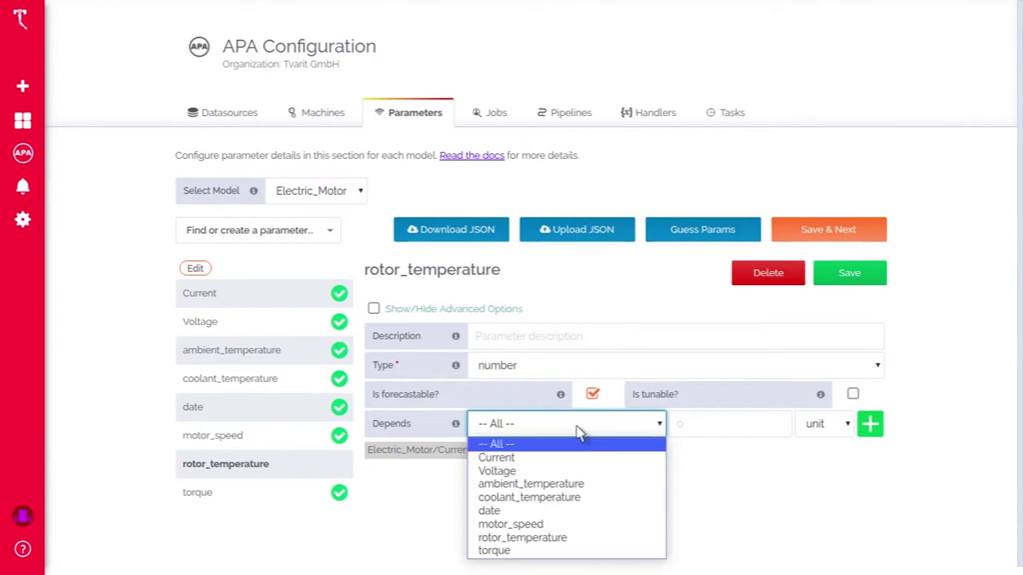
pyautogui.click(575, 487)
pyautogui.click(869, 425)
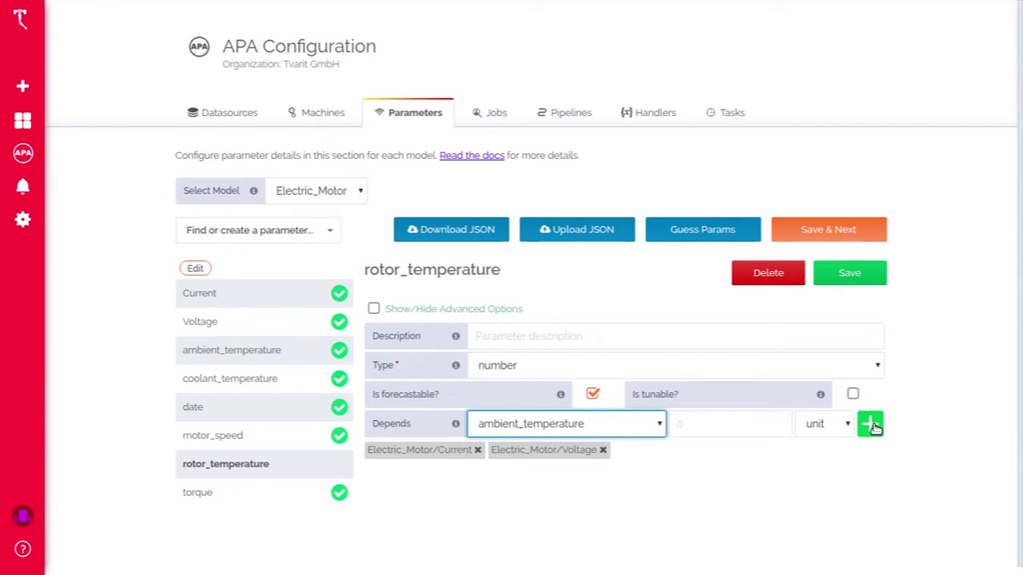
pyautogui.click(622, 432)
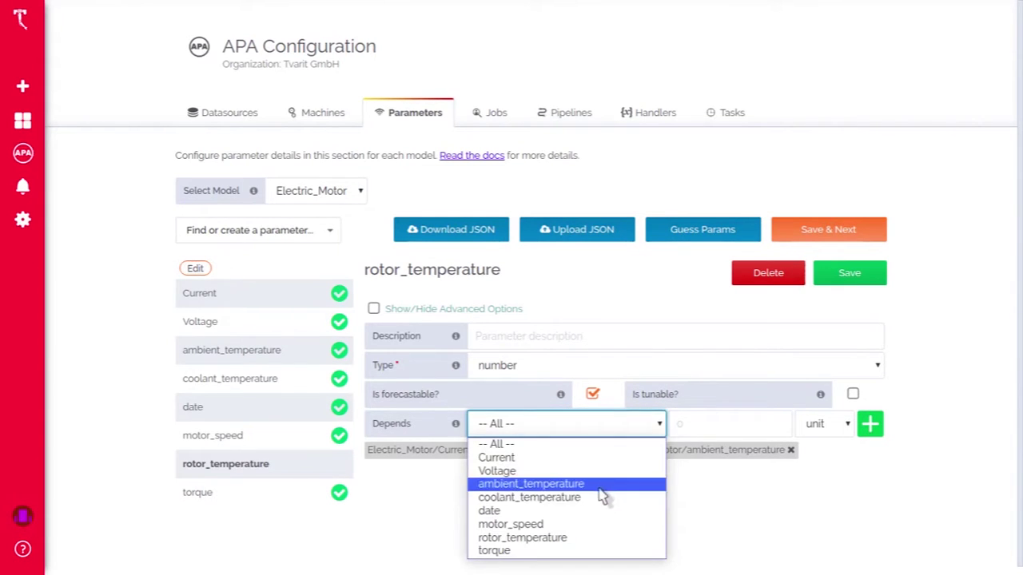
pyautogui.click(599, 500)
pyautogui.click(871, 424)
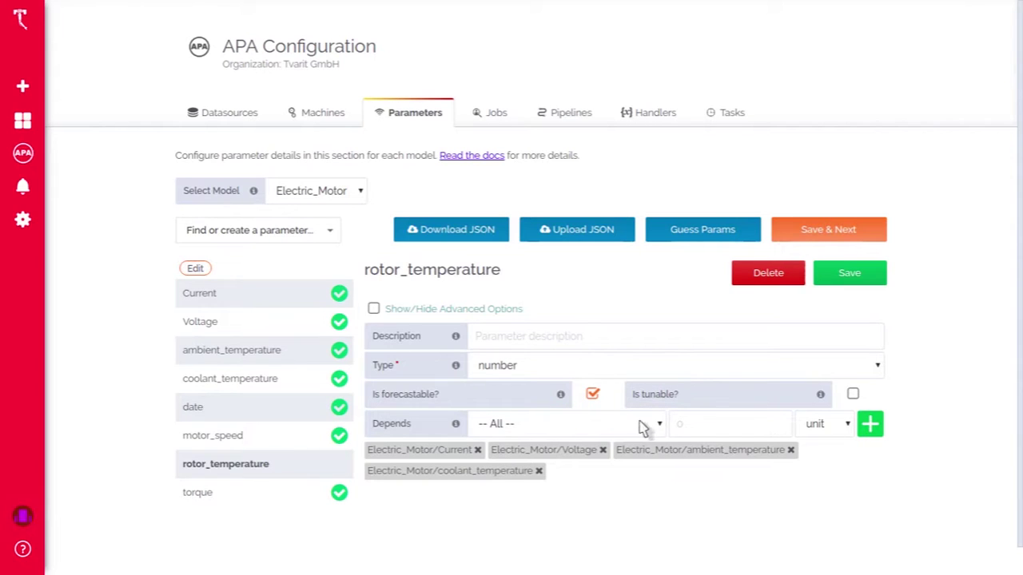
# - Add motor_speed and torque to the dependencies of rotor_temperature and save the parameter
pyautogui.click(622, 428)
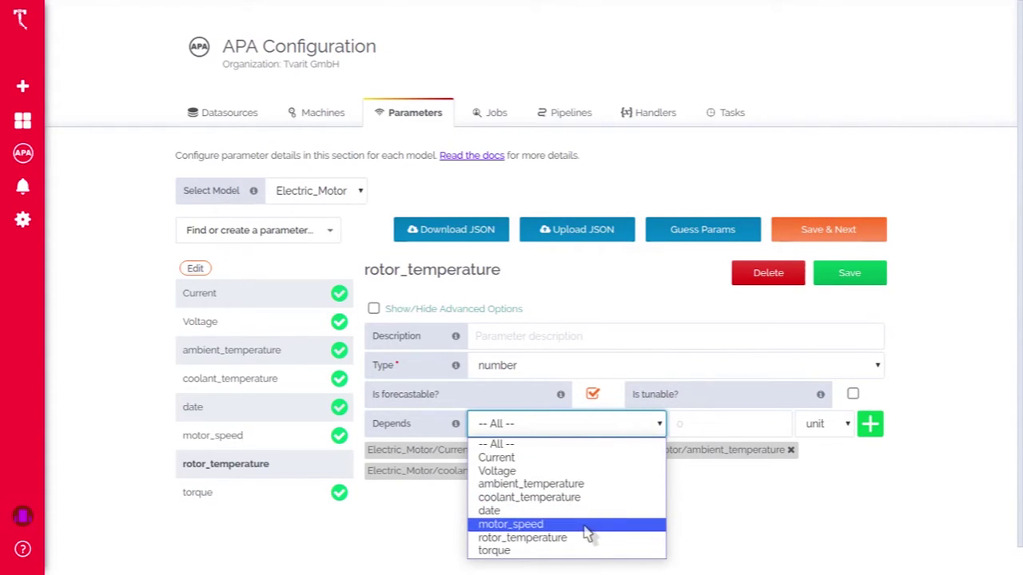
pyautogui.click(586, 525)
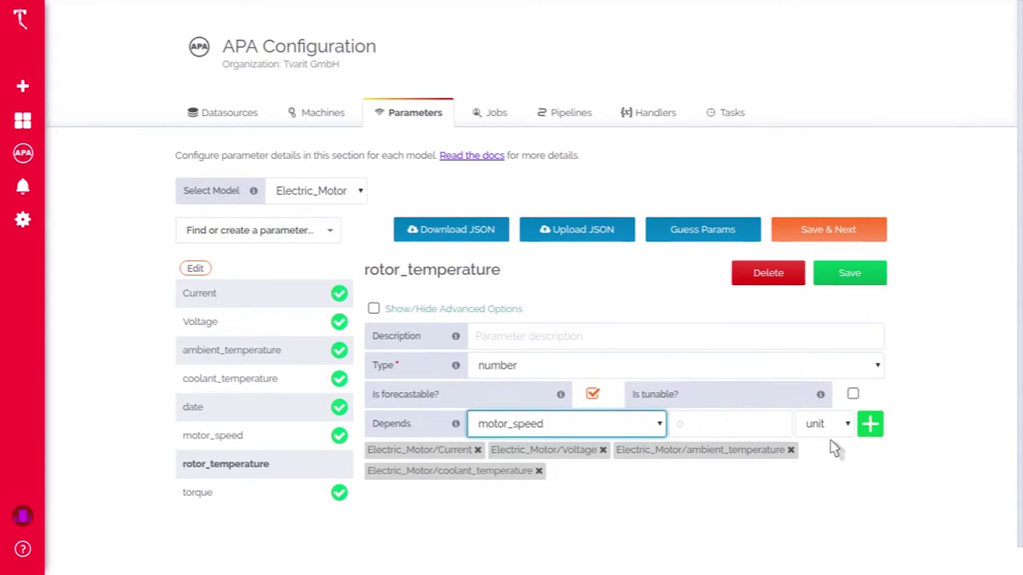
pyautogui.click(870, 424)
pyautogui.click(616, 428)
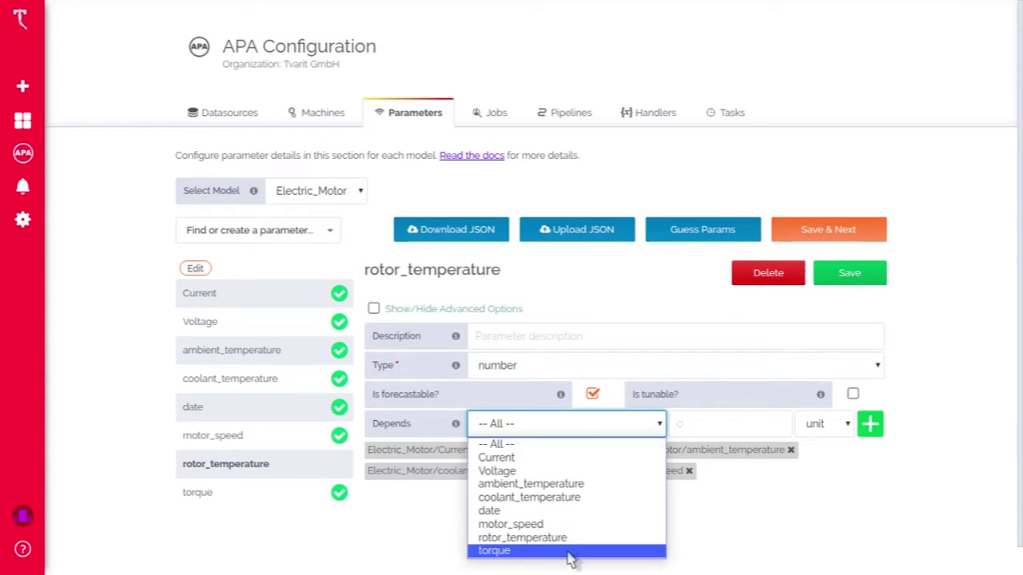
pyautogui.click(569, 552)
pyautogui.click(870, 429)
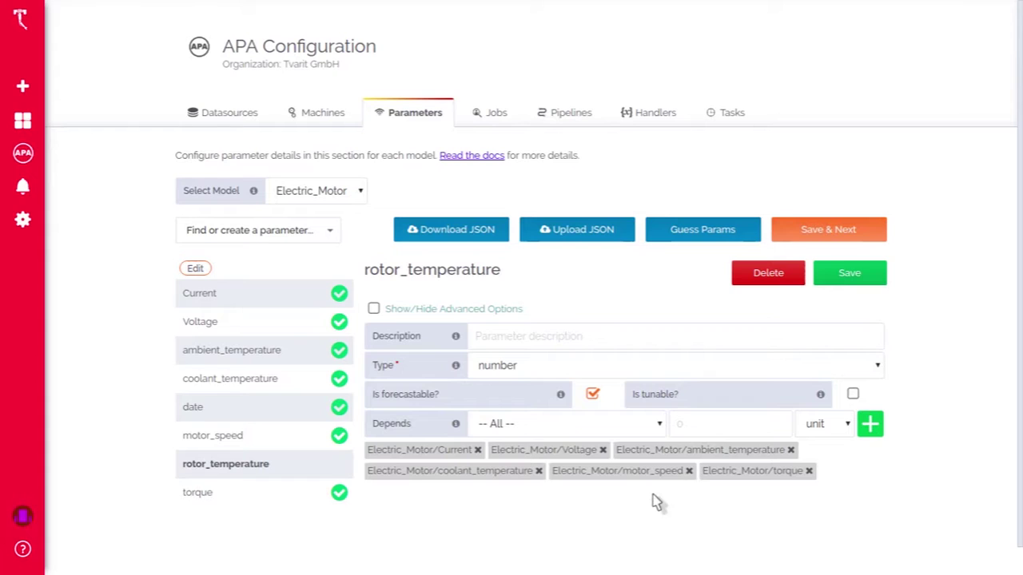
pyautogui.click(642, 431)
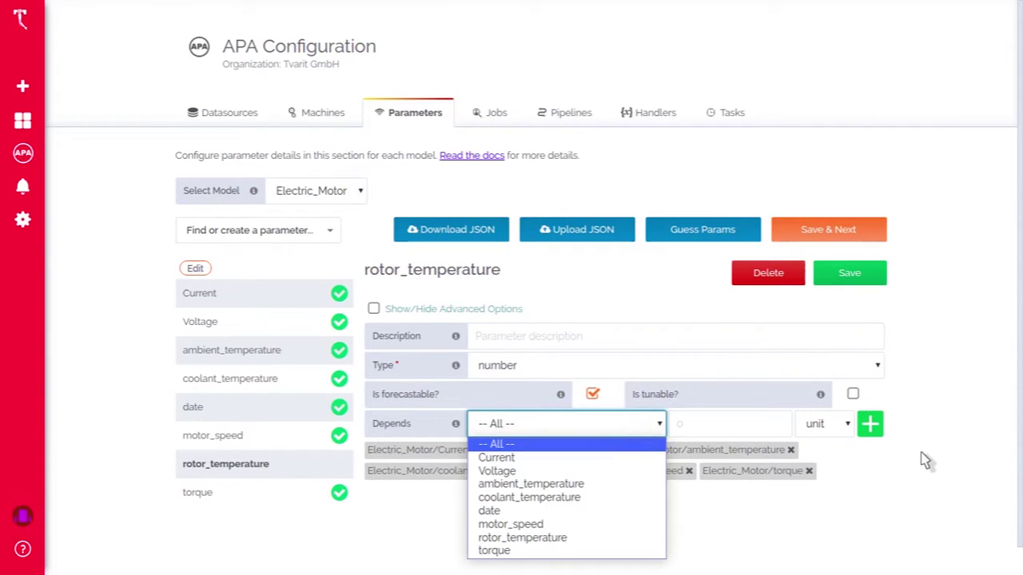
pyautogui.click(857, 494)
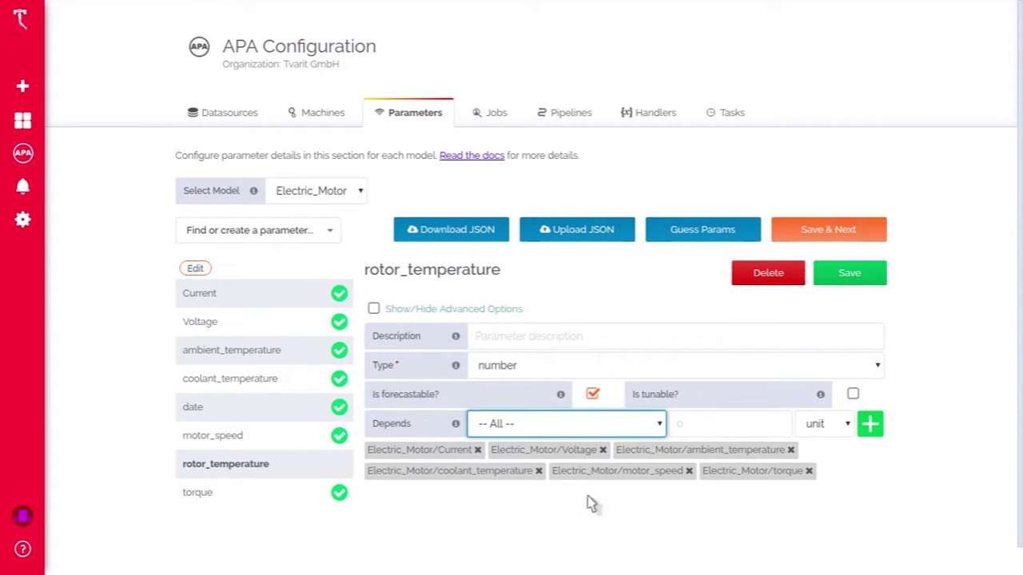
pyautogui.click(885, 335)
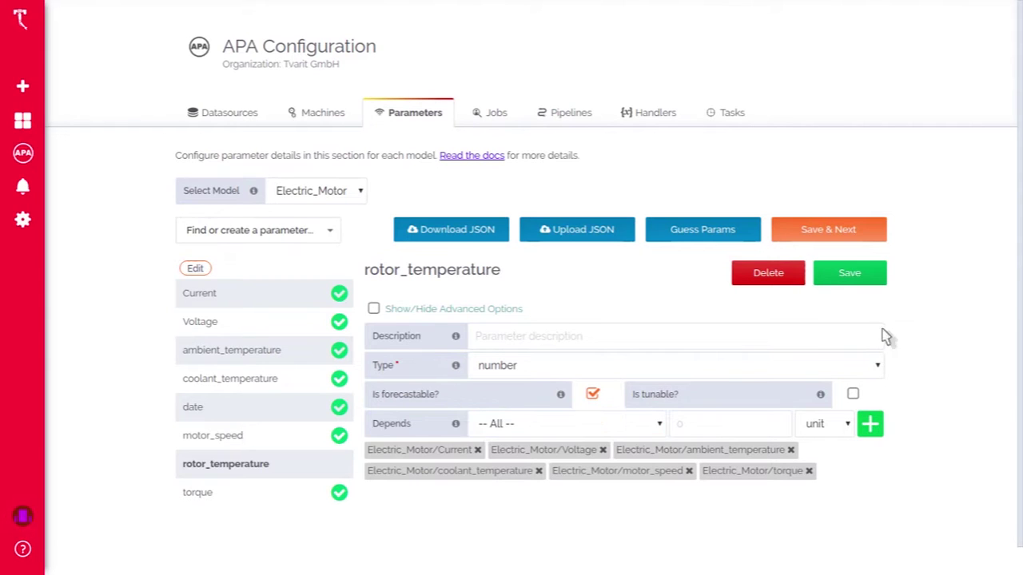
pyautogui.click(862, 281)
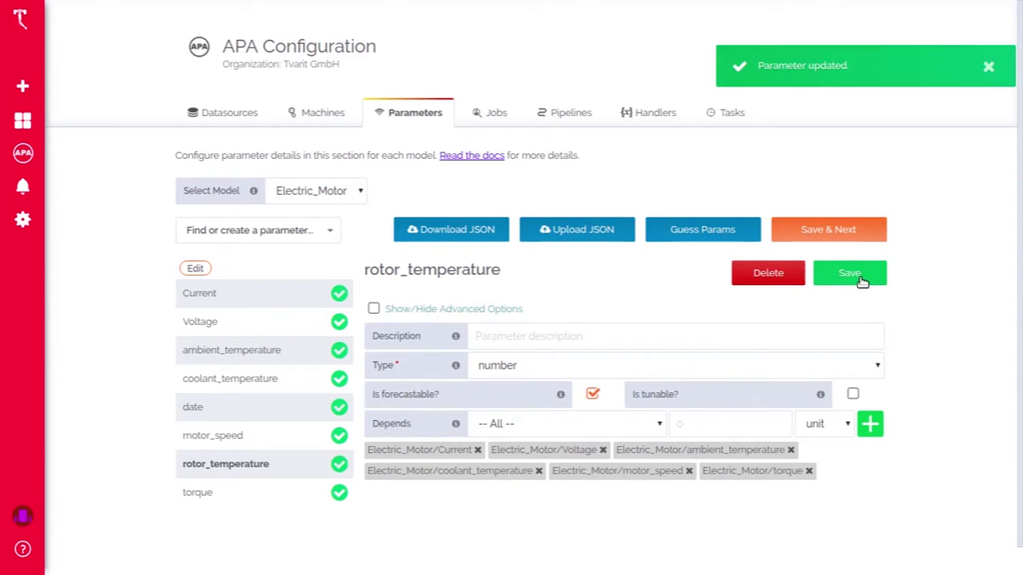
# - Save the parameter configuration, proceed to the jobs and set the task to Train with advanced options enabled
pyautogui.click(813, 230)
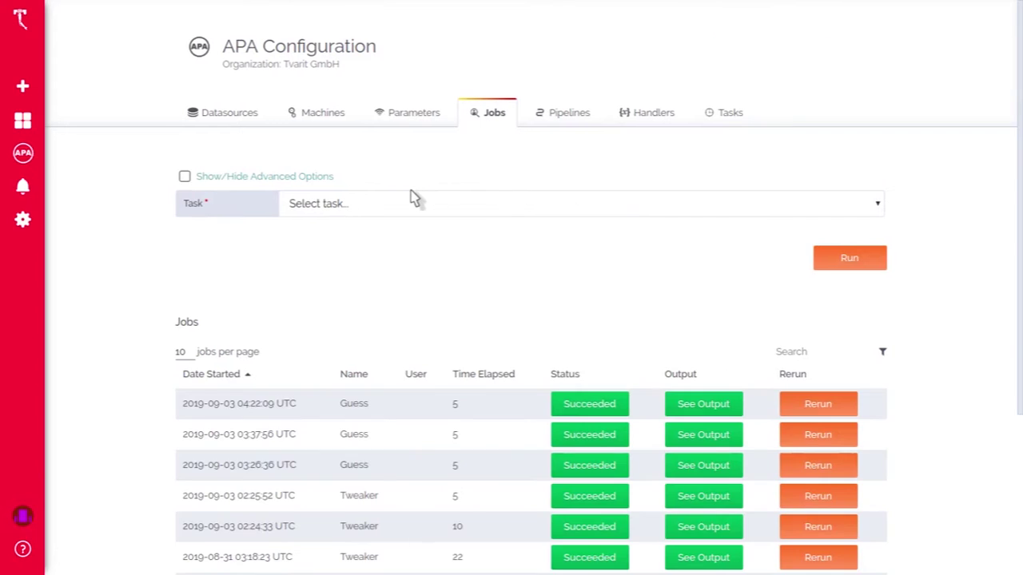
pyautogui.click(184, 179)
pyautogui.click(363, 208)
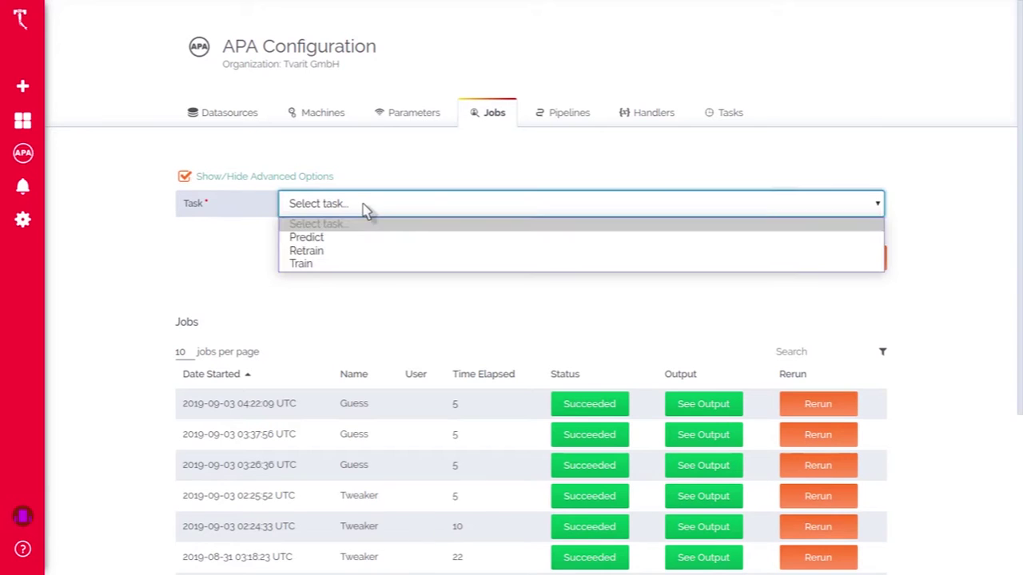
pyautogui.click(349, 266)
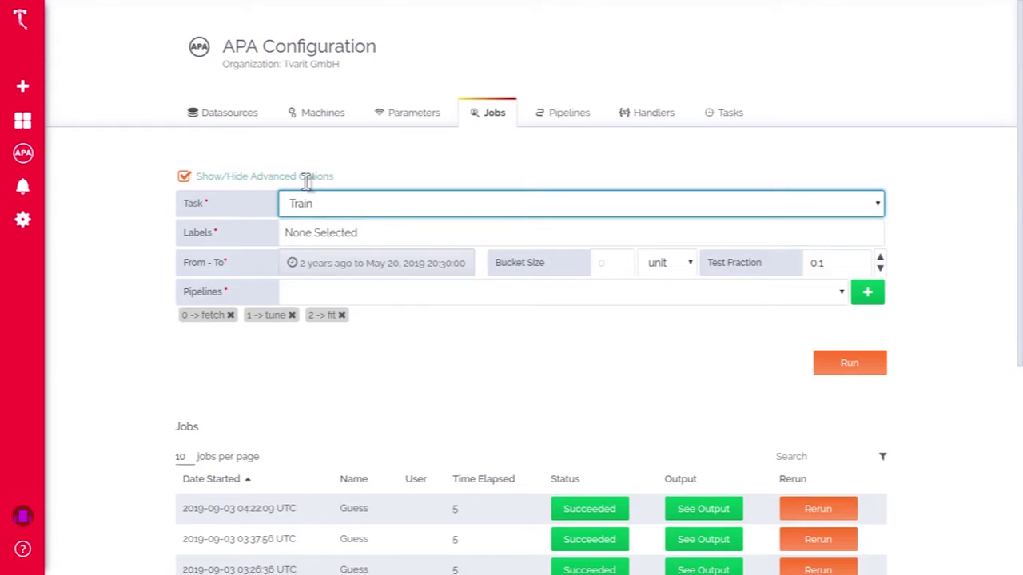
# - Choose Electric_Motor's rotor_temperature as the label for the training job
pyautogui.click(343, 234)
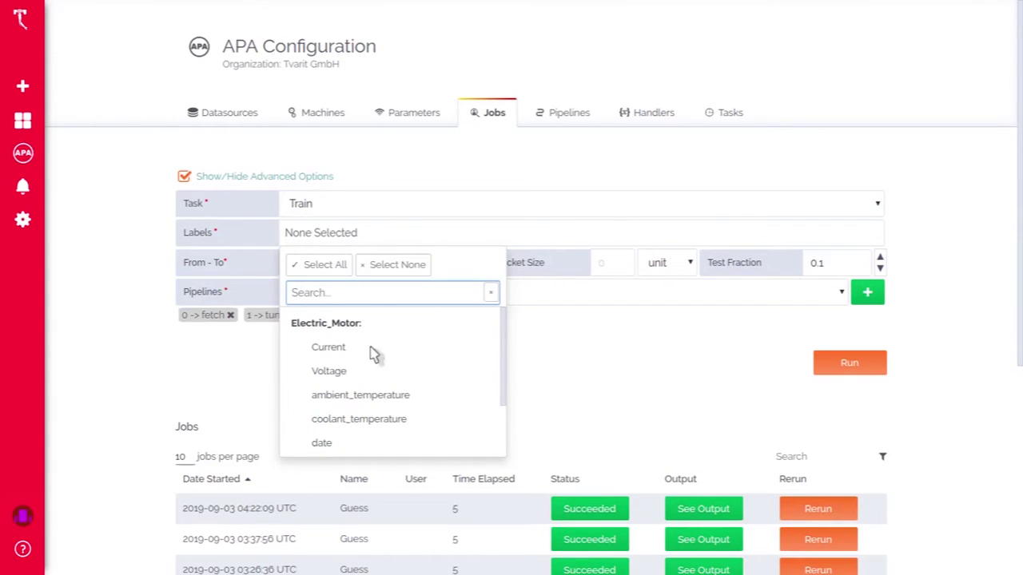
pyautogui.scroll(-2, 375, 427)
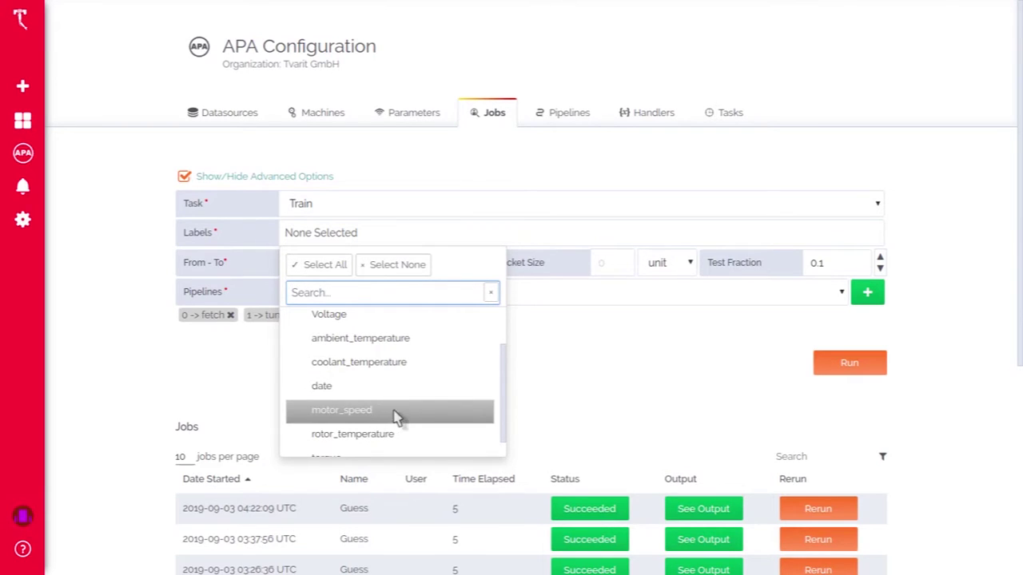
pyautogui.click(407, 441)
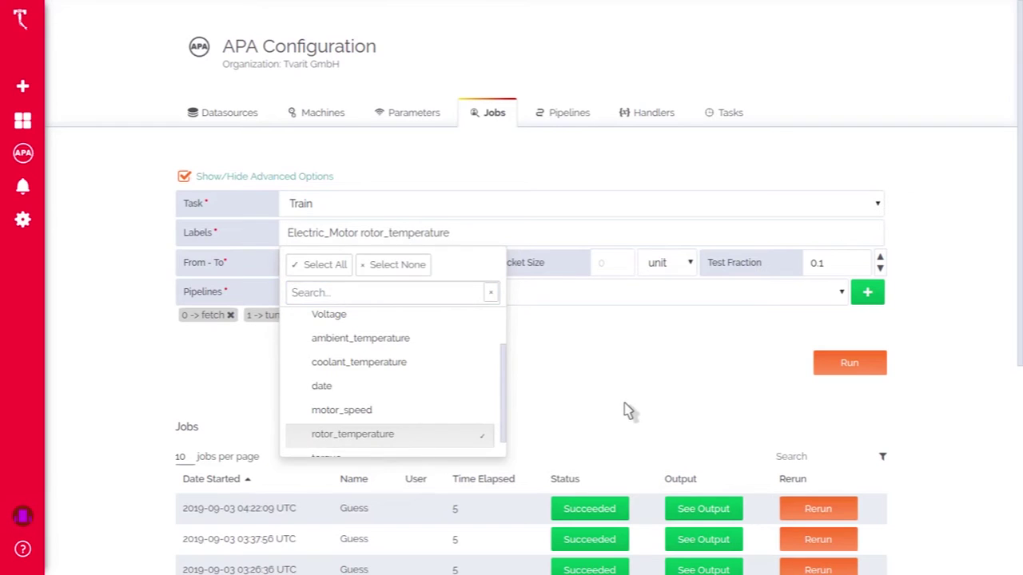
pyautogui.click(629, 411)
# - Run the Train job with the fetch, tune and fit pipelines and open its output
pyautogui.moveTo(350, 268)
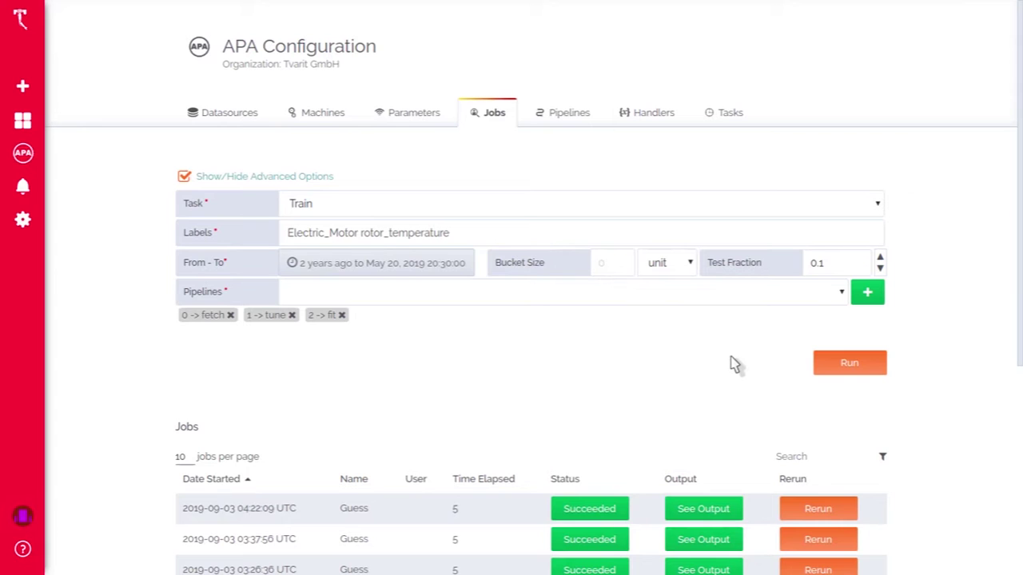
pyautogui.scroll(-1, 663, 332)
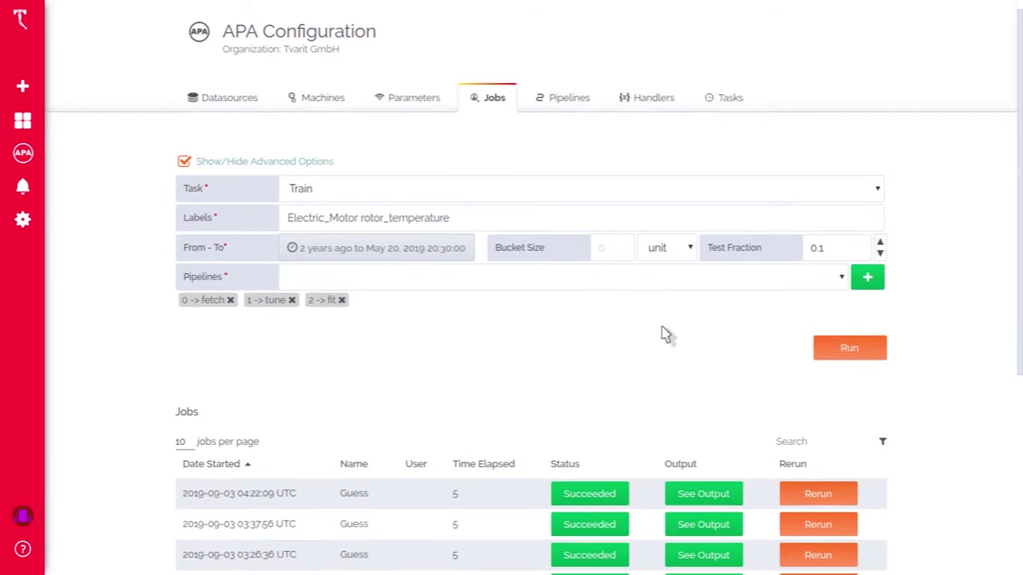
pyautogui.click(839, 357)
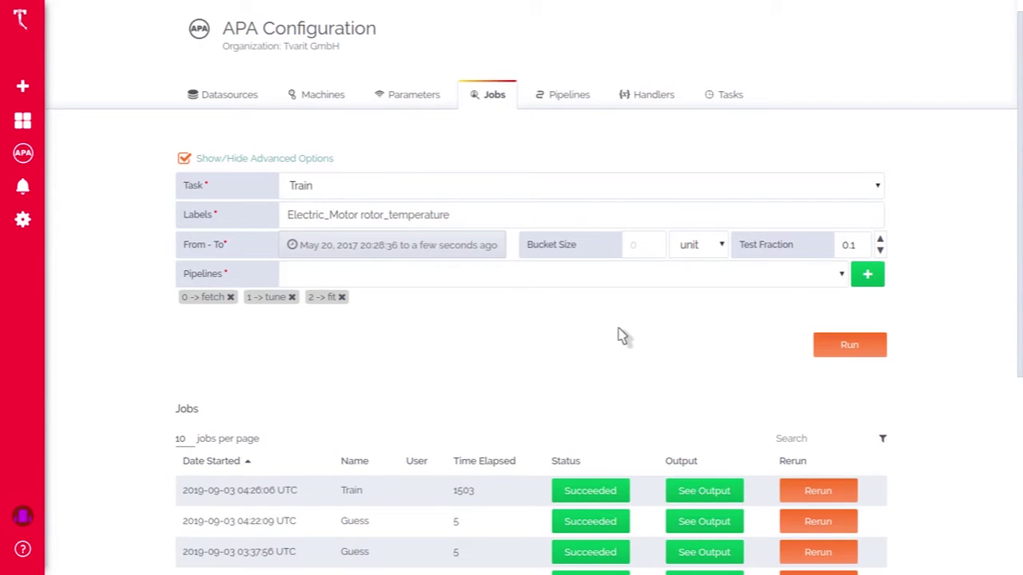
pyautogui.click(706, 491)
# - Switch the job's task to Predict with Electric_Motor's rotor_temperature selected as the label
pyautogui.click(336, 191)
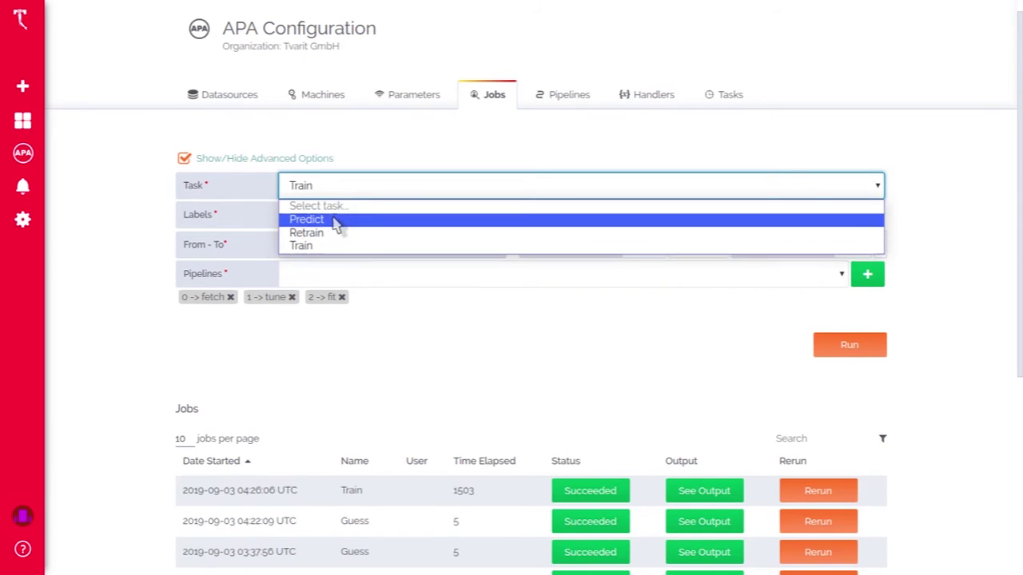
pyautogui.click(334, 220)
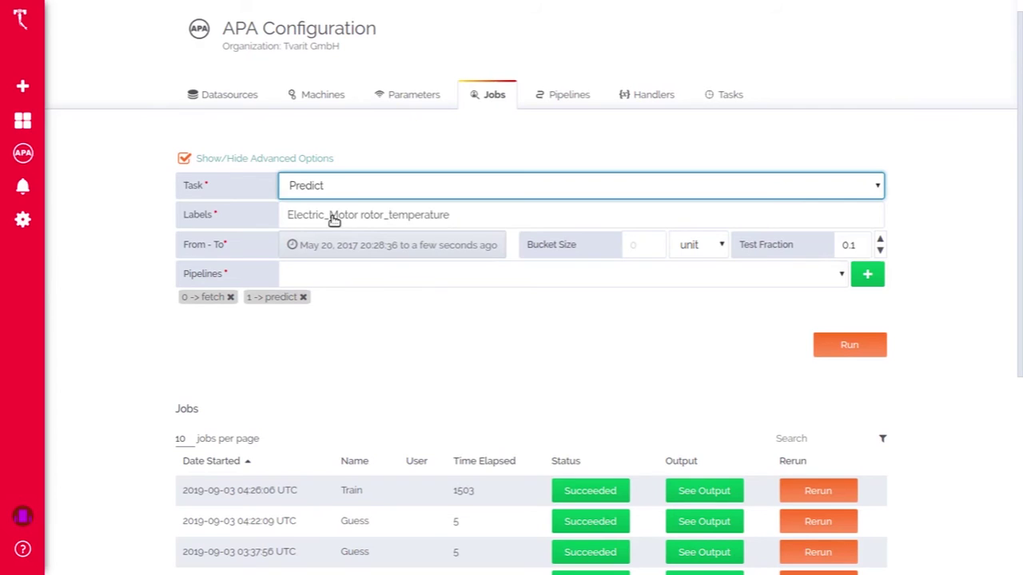
pyautogui.click(334, 219)
pyautogui.click(360, 406)
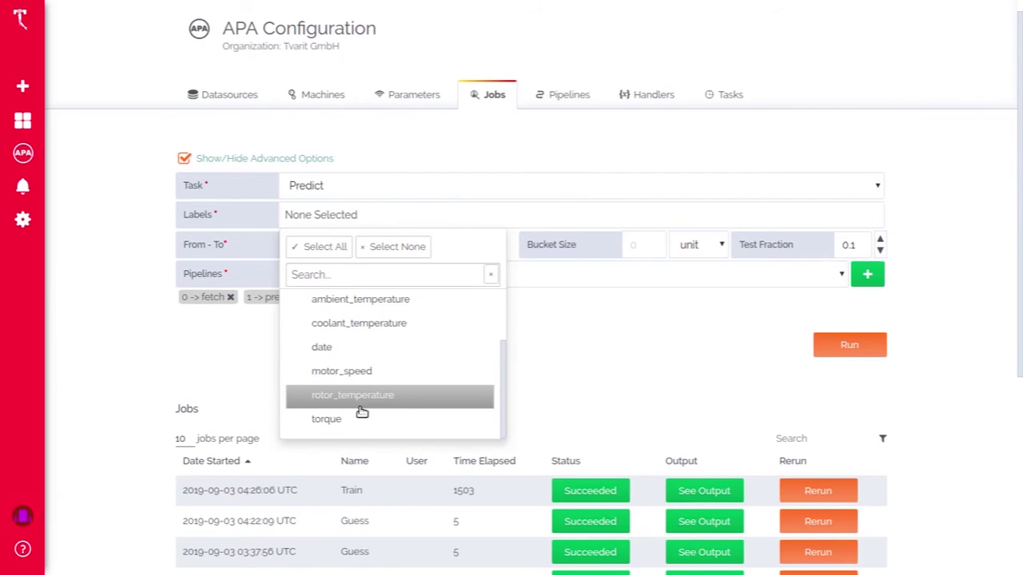
pyautogui.click(360, 405)
pyautogui.click(560, 371)
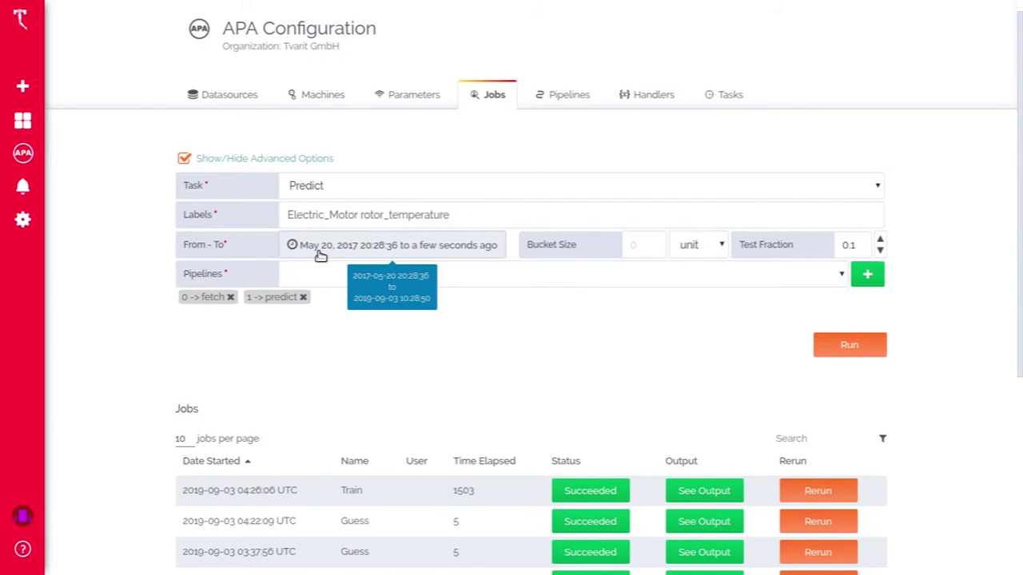
pyautogui.click(404, 250)
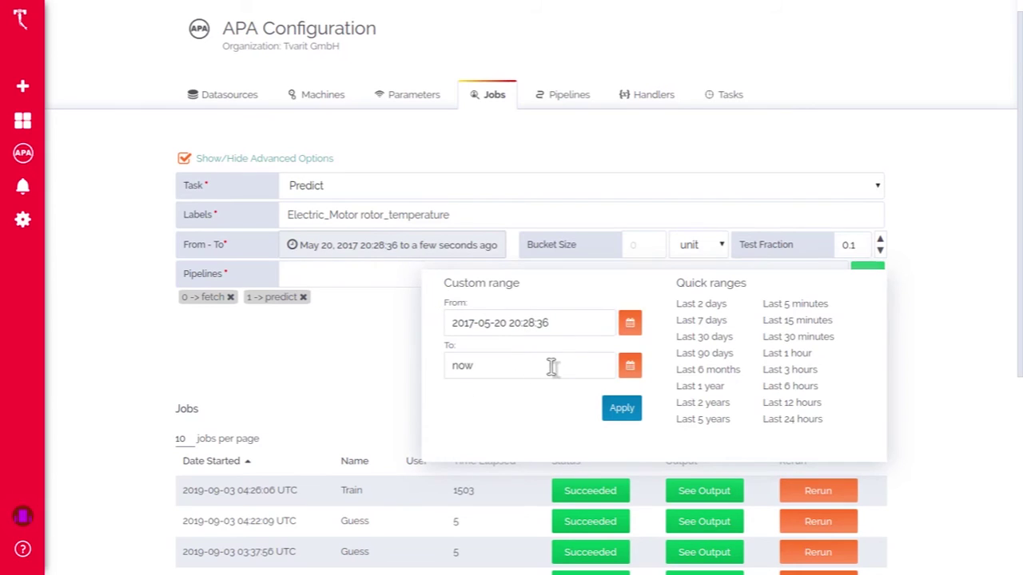
pyautogui.click(625, 411)
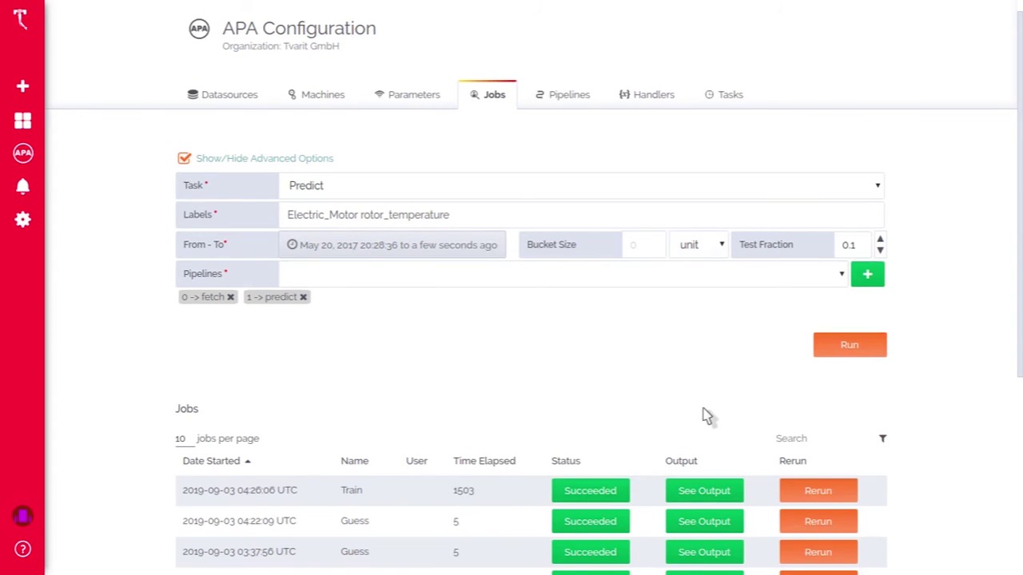
pyautogui.click(852, 349)
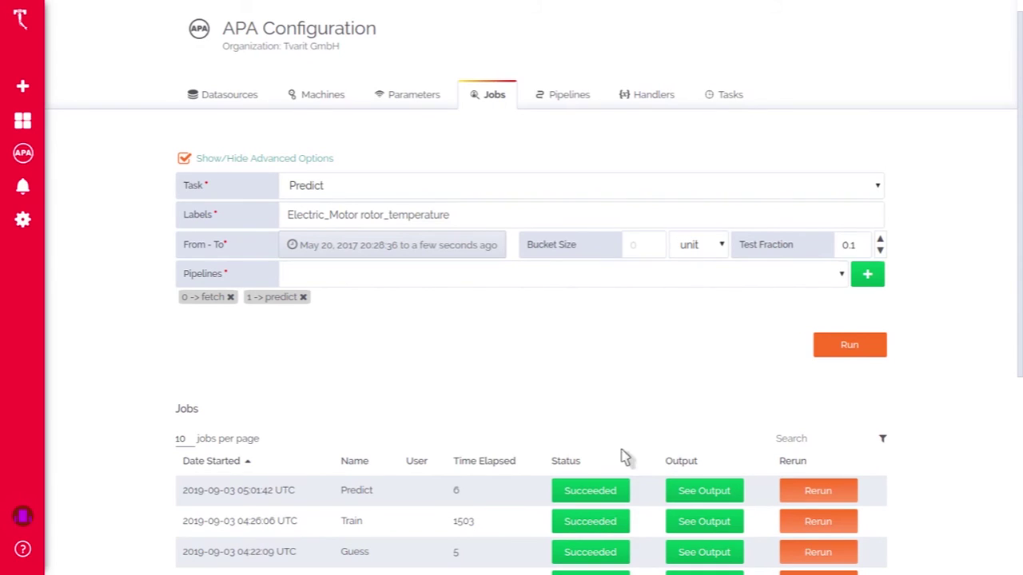
pyautogui.click(713, 489)
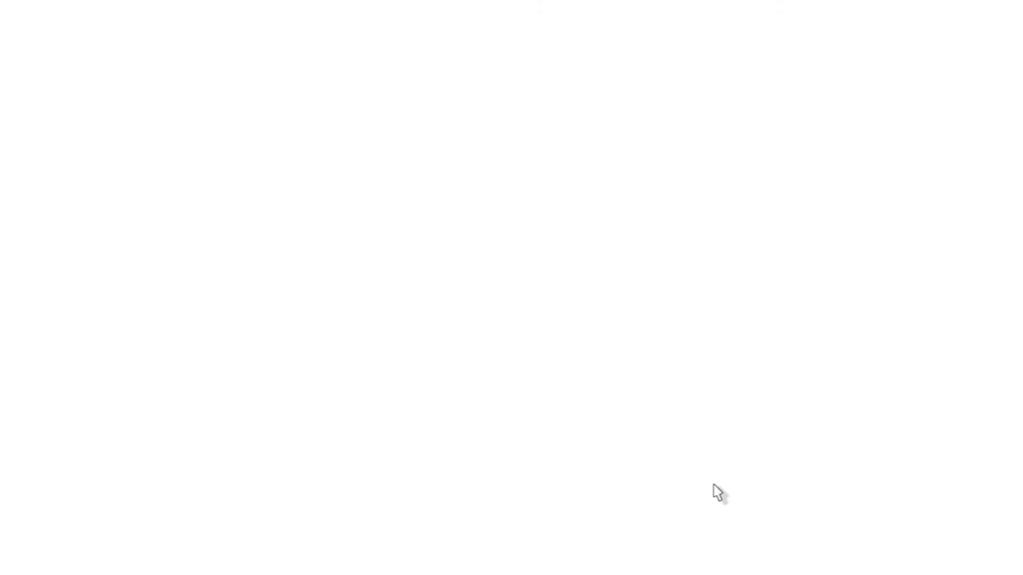